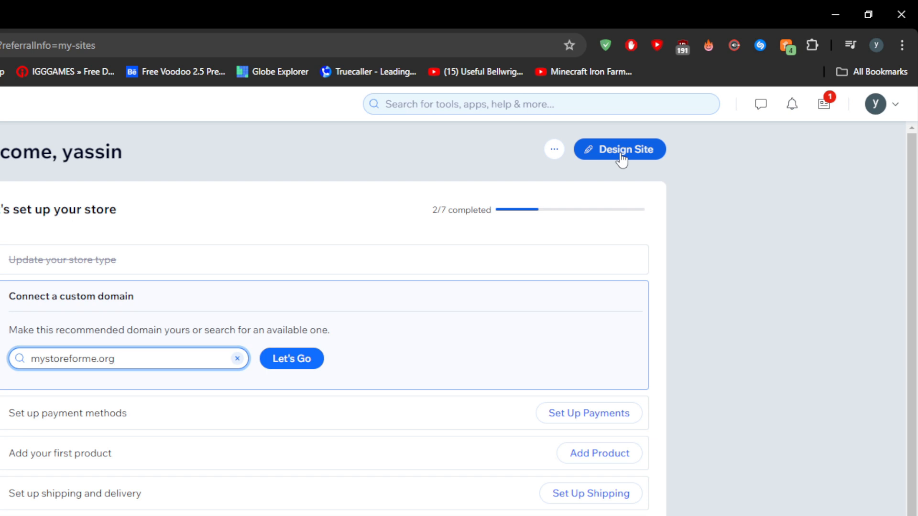
Step: Open the store site in the Wix Editor for designing and close the old dashboard tab
click(622, 160)
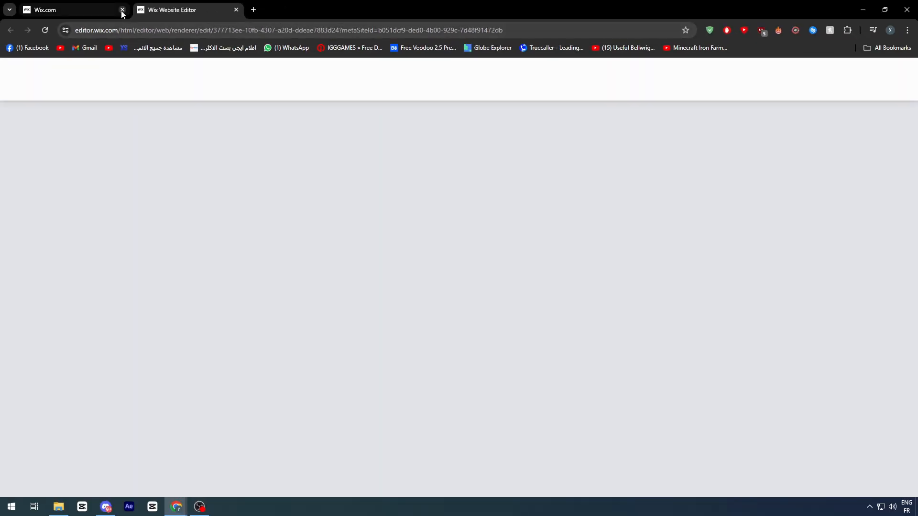
click(130, 11)
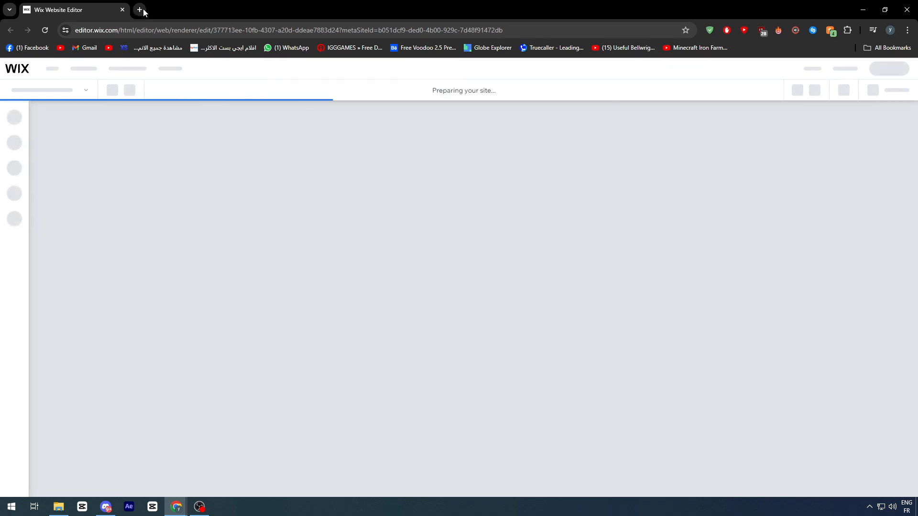
Step: Open Google Forms from the Google apps list in a new browser tab
click(140, 9)
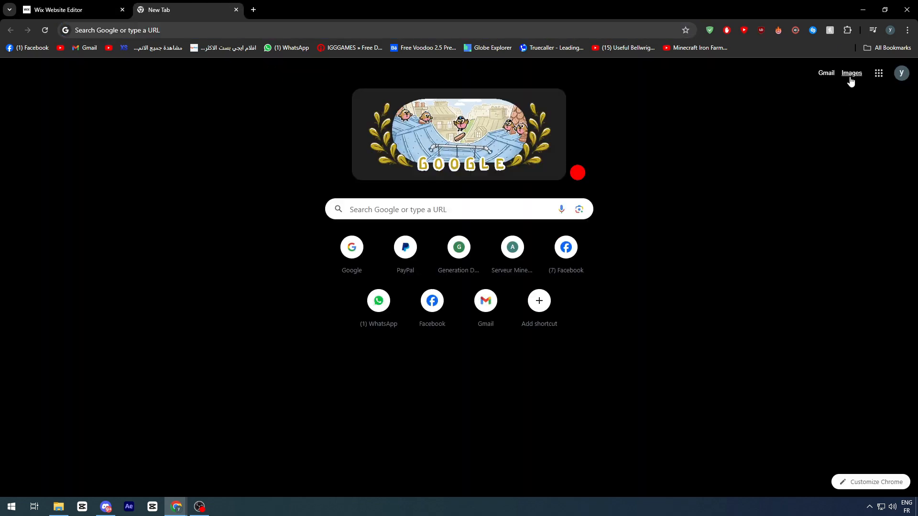
click(879, 73)
scroll(827, 165, down, 2)
scroll(861, 143, up, 2)
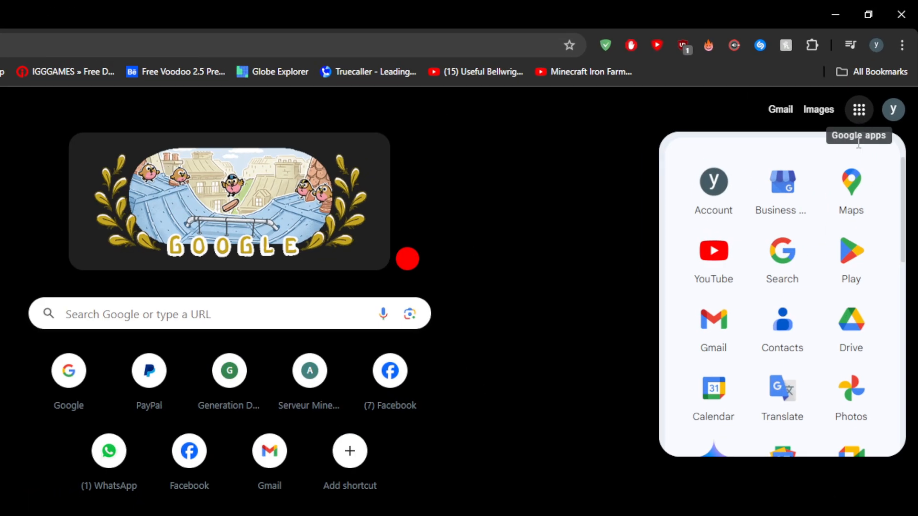
scroll(846, 191, down, 3)
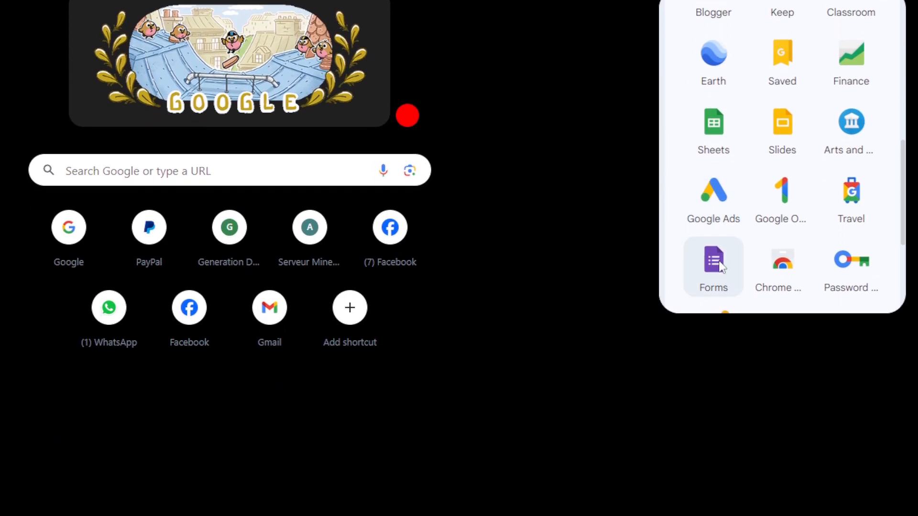
click(714, 394)
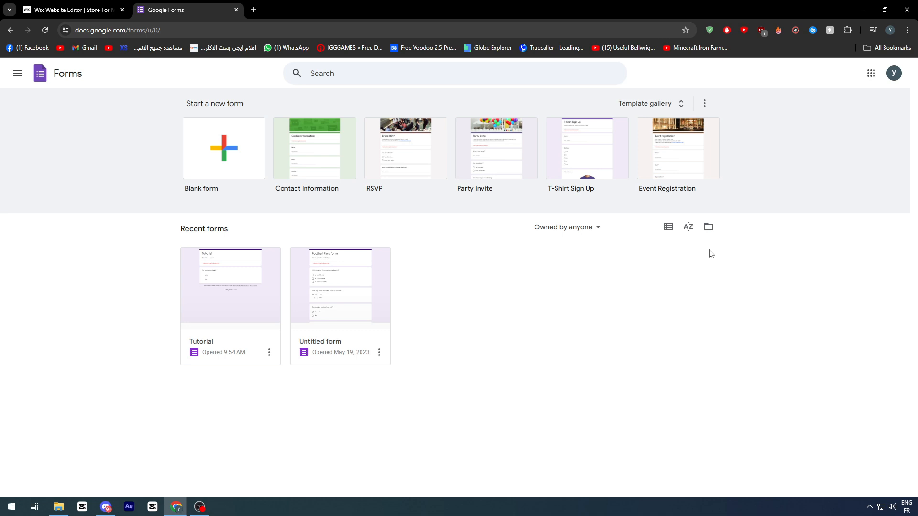
Step: Create a blank form and examine its title, description, question card and available answer types
click(219, 152)
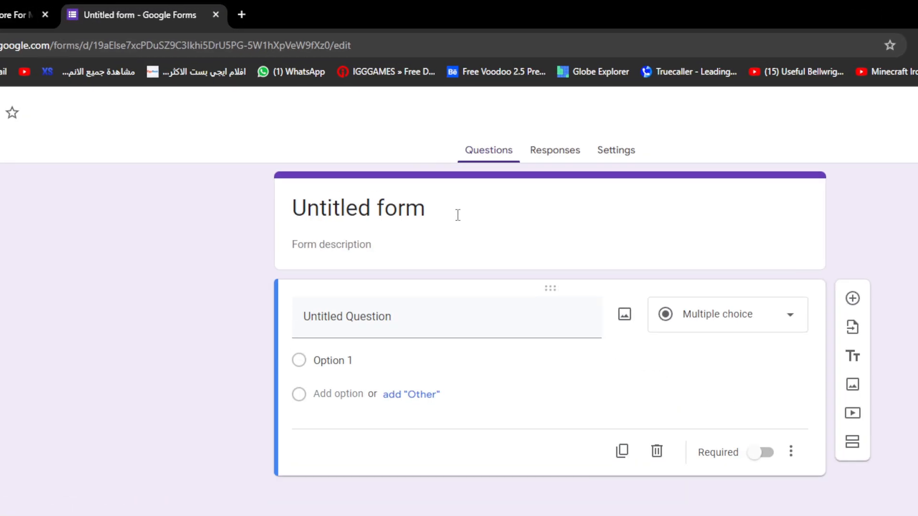
click(404, 213)
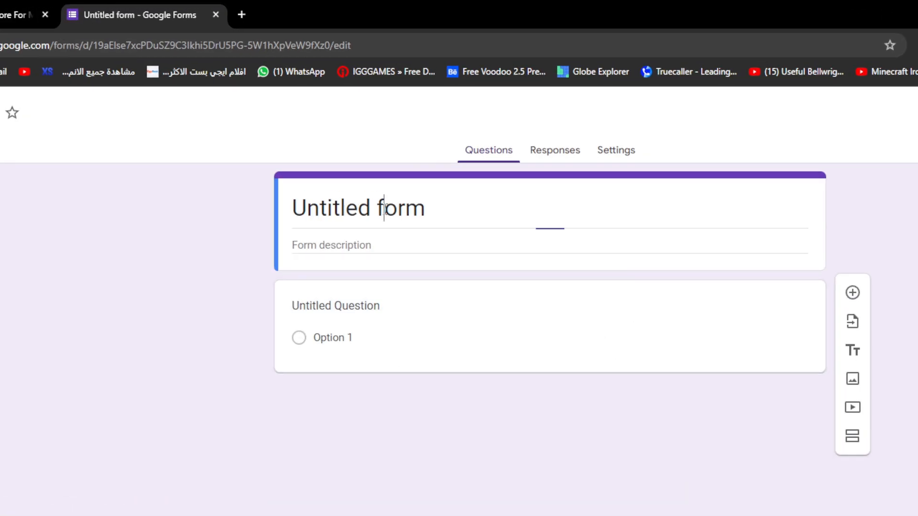
click(356, 271)
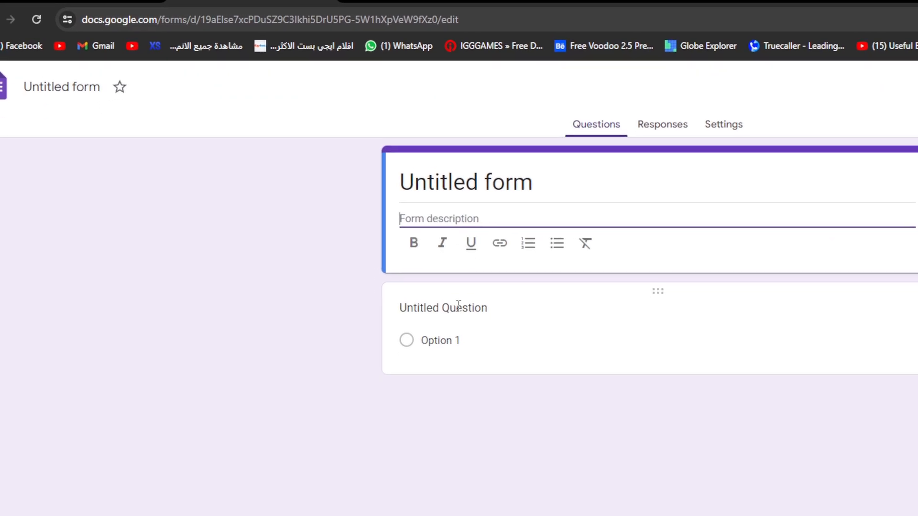
click(458, 332)
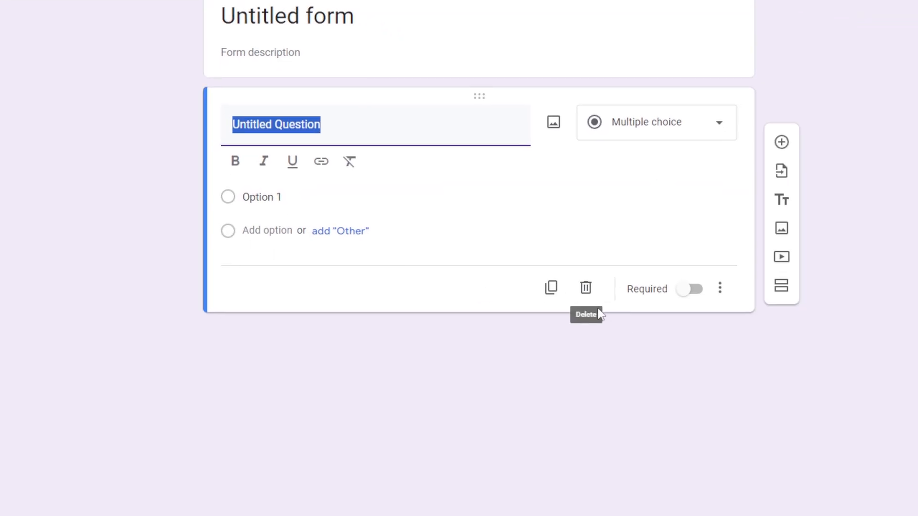
click(613, 391)
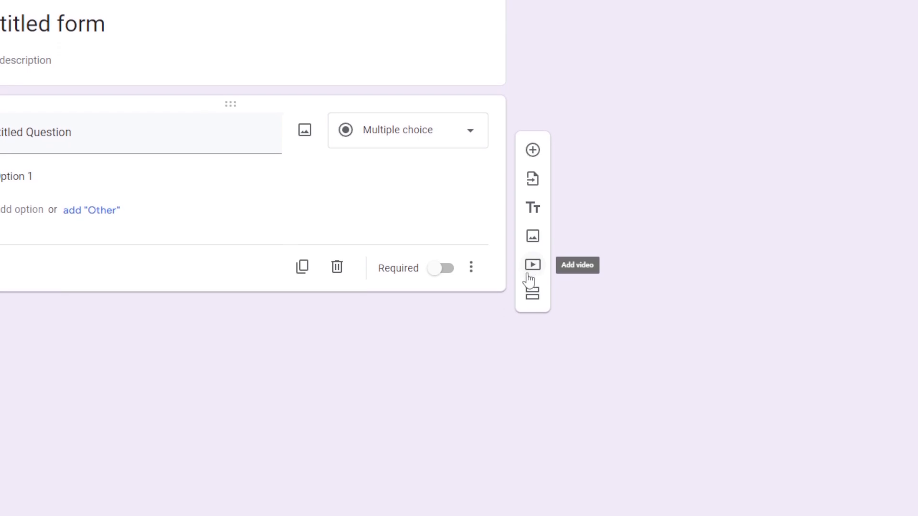
click(443, 224)
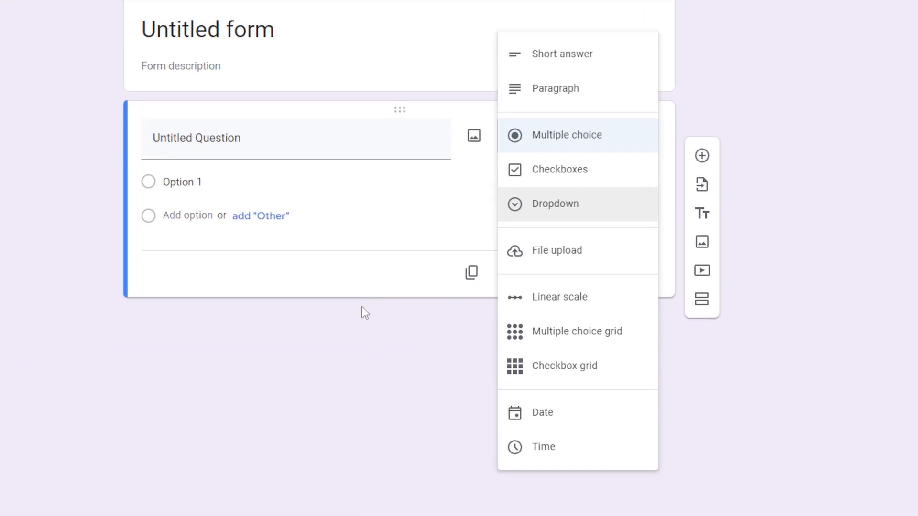
click(217, 308)
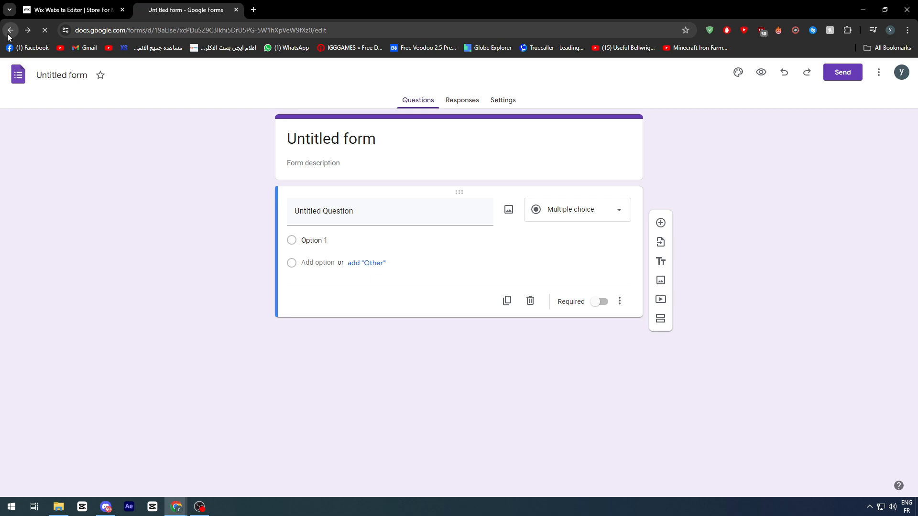
Step: Leave the untitled form and open the existing Tutorial form
click(8, 34)
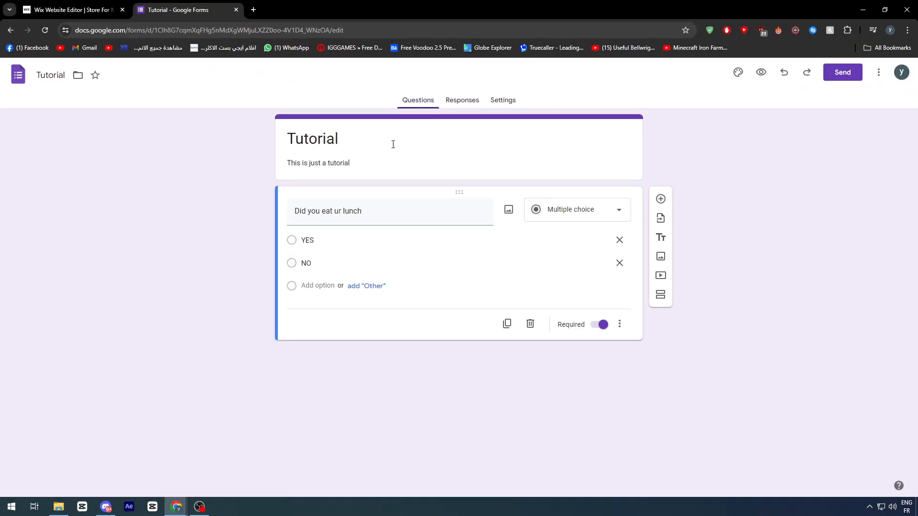
Step: Switch to the Wix Editor and add a blank section on the Home page directly below Featured Products
click(114, 8)
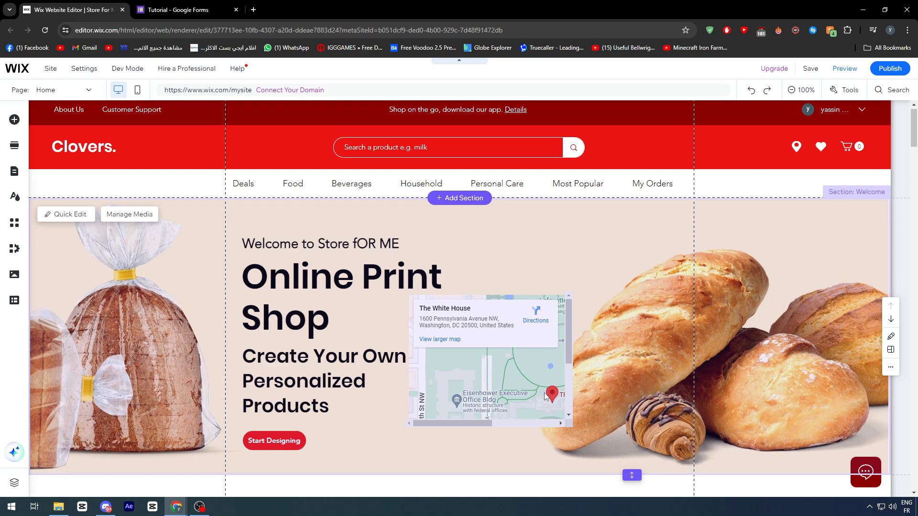
scroll(545, 396, down, 7)
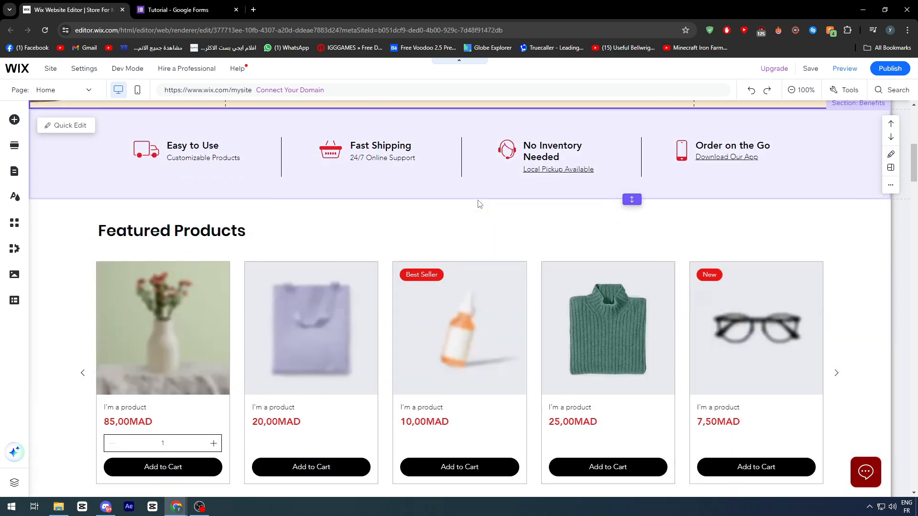
scroll(468, 262, down, 4)
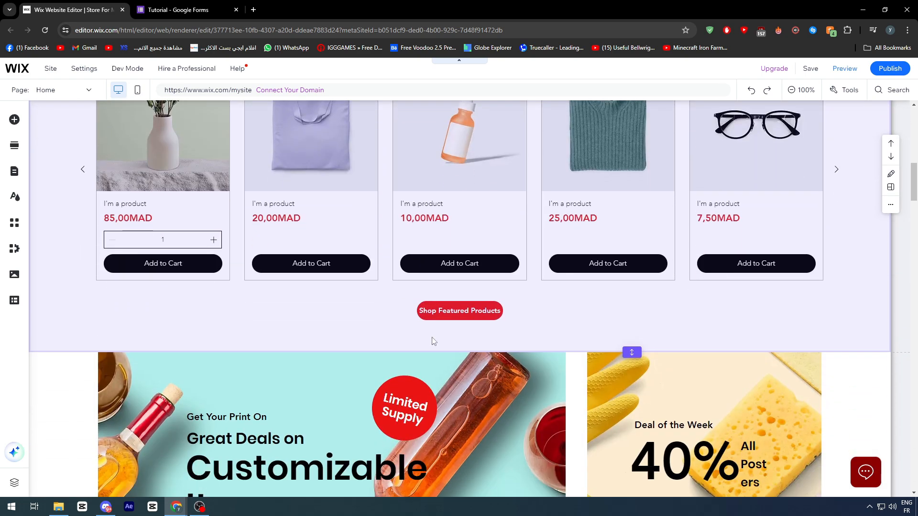
mouse_move(460, 358)
scroll(457, 345, down, 1)
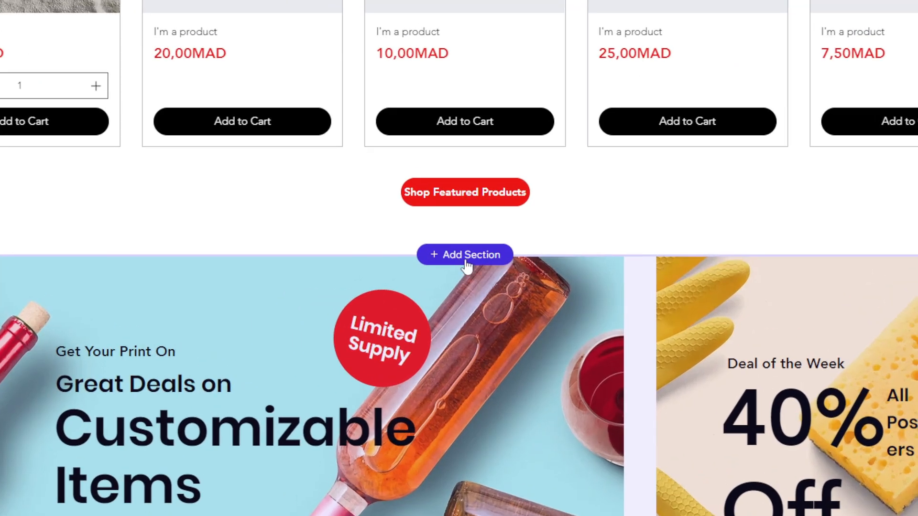
click(466, 255)
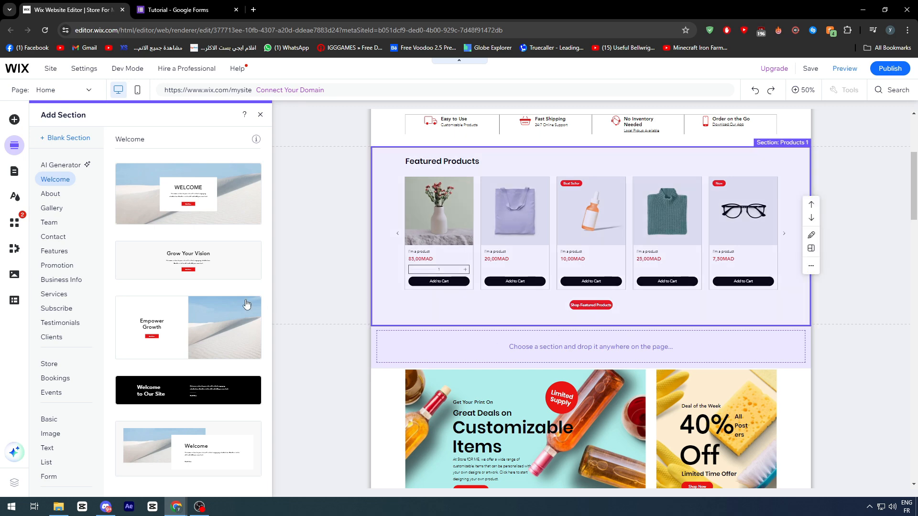
scroll(191, 297, down, 1)
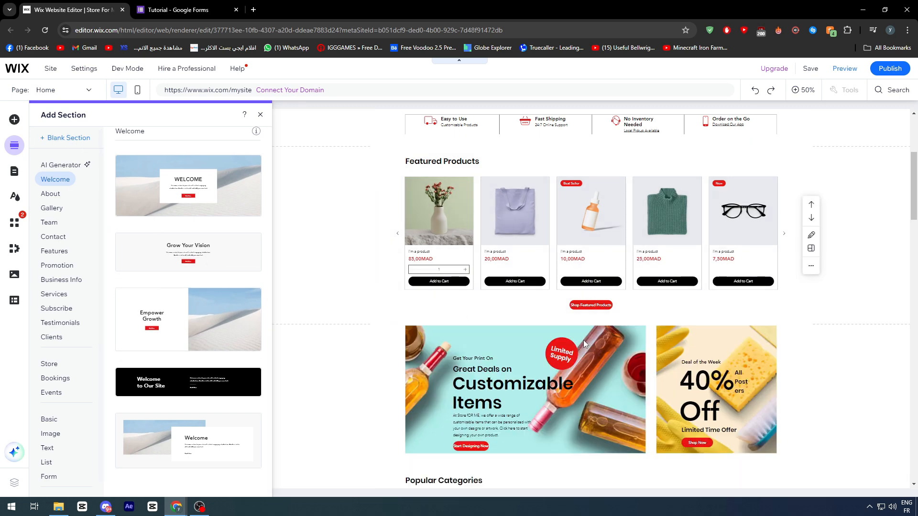
scroll(455, 389, down, 12)
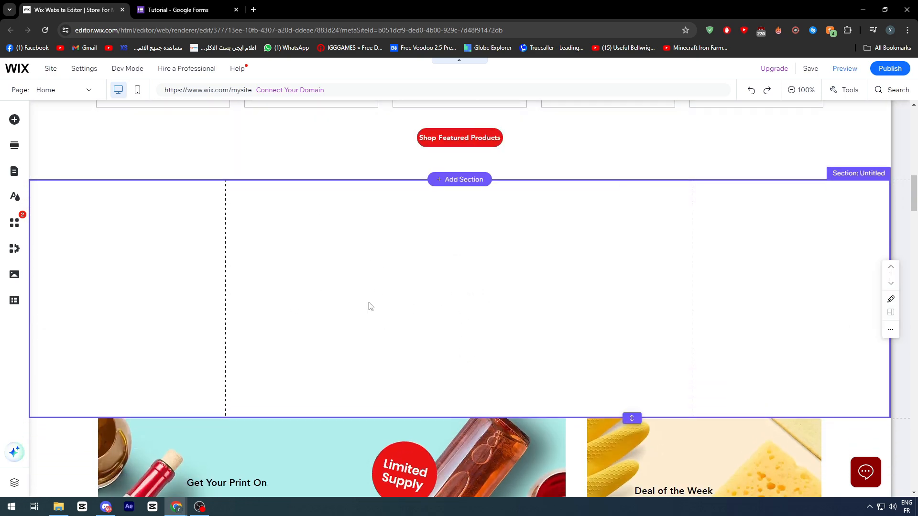
Step: Check the Tutorial form in Google Forms and return to the Wix Editor
click(220, 9)
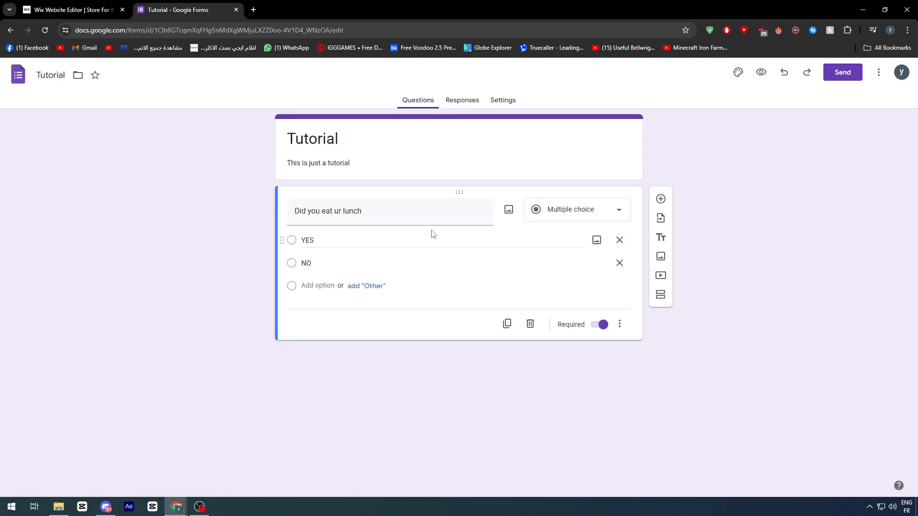
click(105, 13)
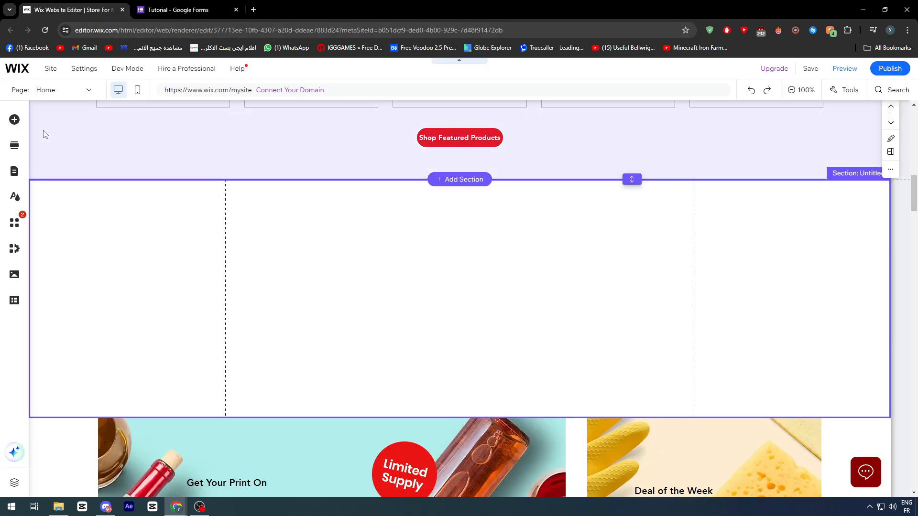
Step: Add a Heading 1 text element to the blank section and set its text to "GOOGLE FORM"
click(14, 124)
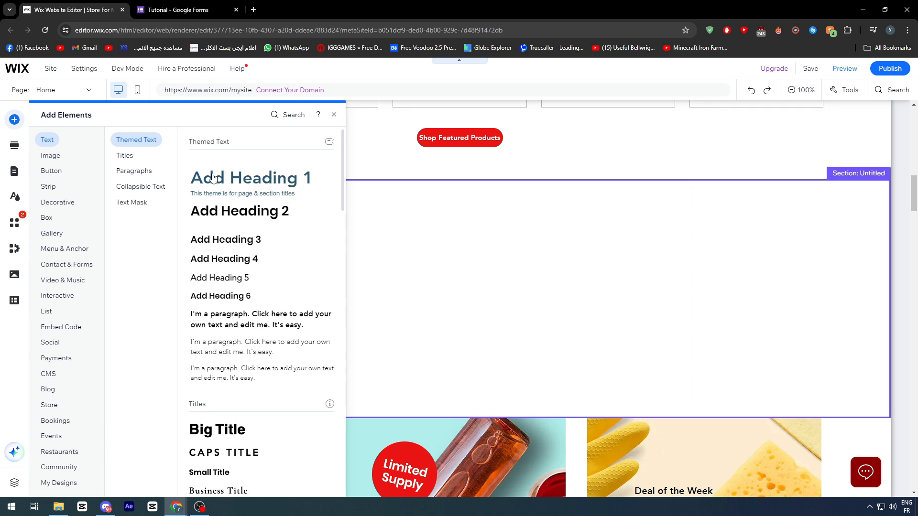
drag(197, 177, 353, 261)
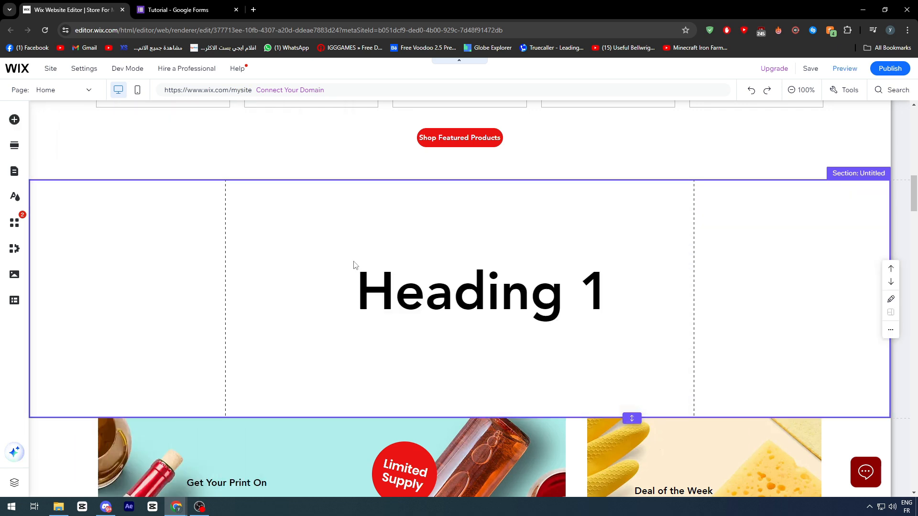
double_click(458, 279)
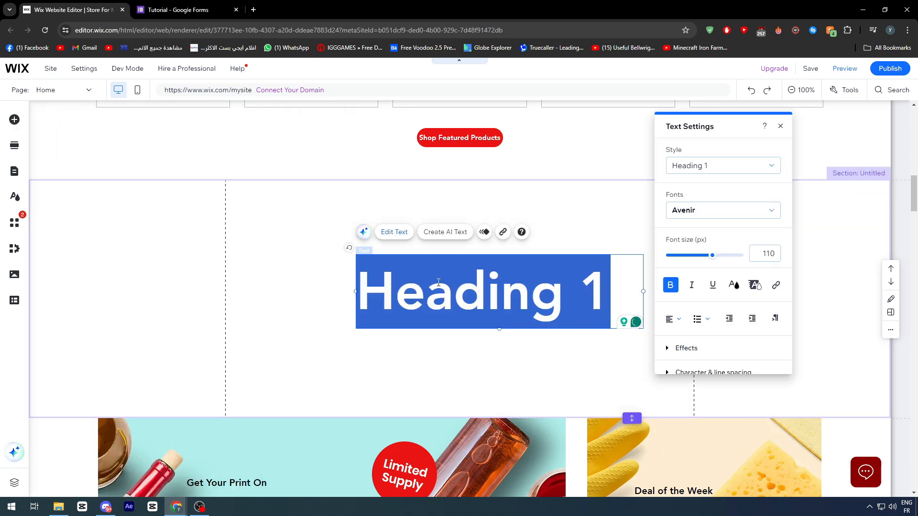
text(GOOGLE FORM)
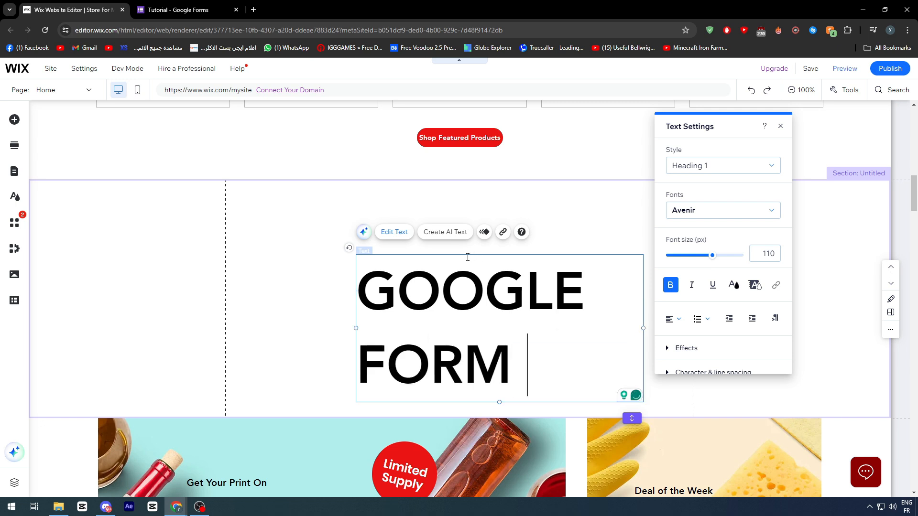
Step: Set the GOOGLE FORM heading's font size to 56 px and centre-align its text
key(ctrl+a)
drag(712, 256, 690, 257)
click(672, 319)
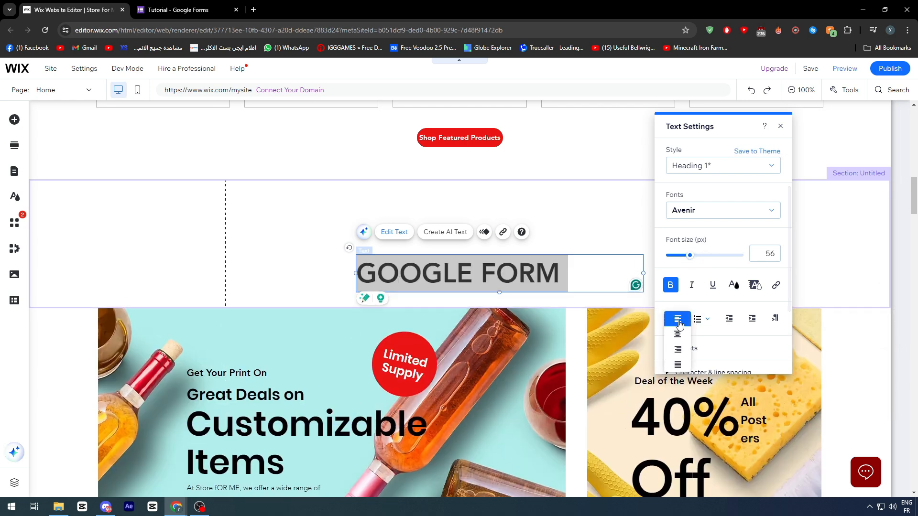
click(682, 339)
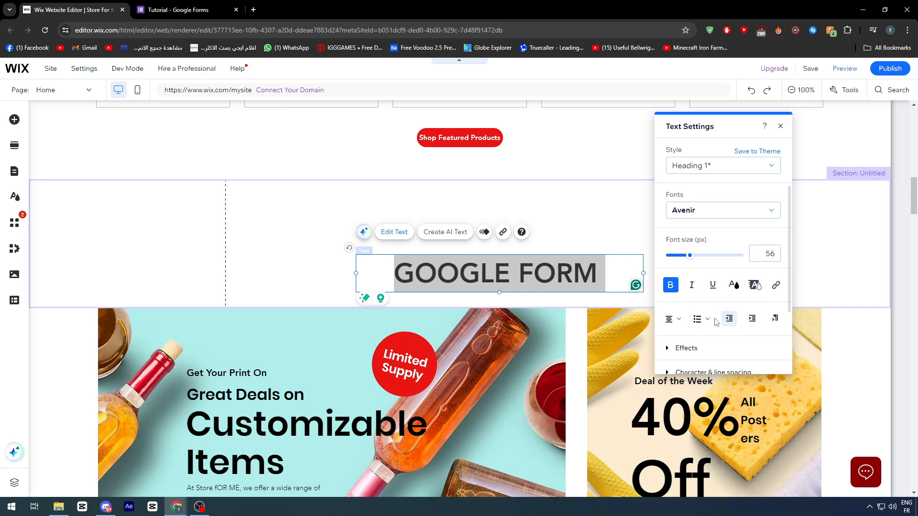
click(512, 261)
click(483, 335)
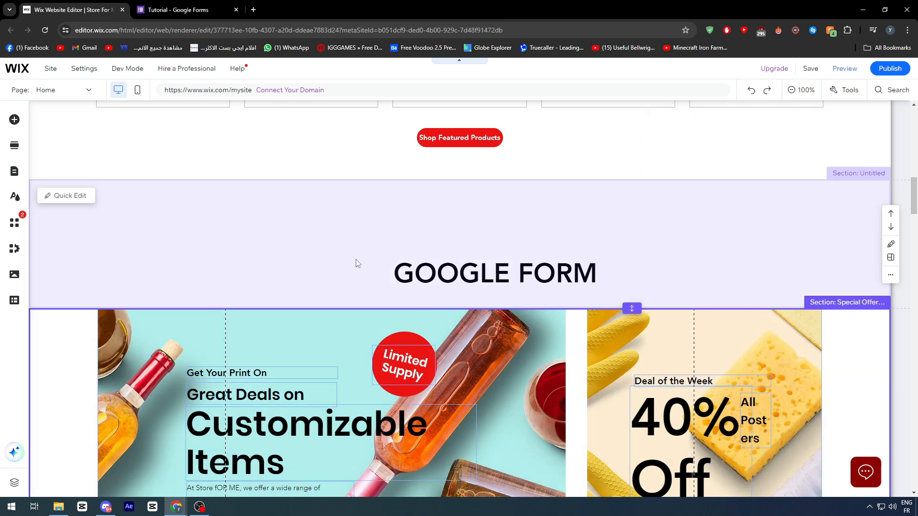
Step: Move the GOOGLE FORM heading up and left to the middle of its section
click(451, 265)
drag(456, 269, 436, 253)
click(548, 167)
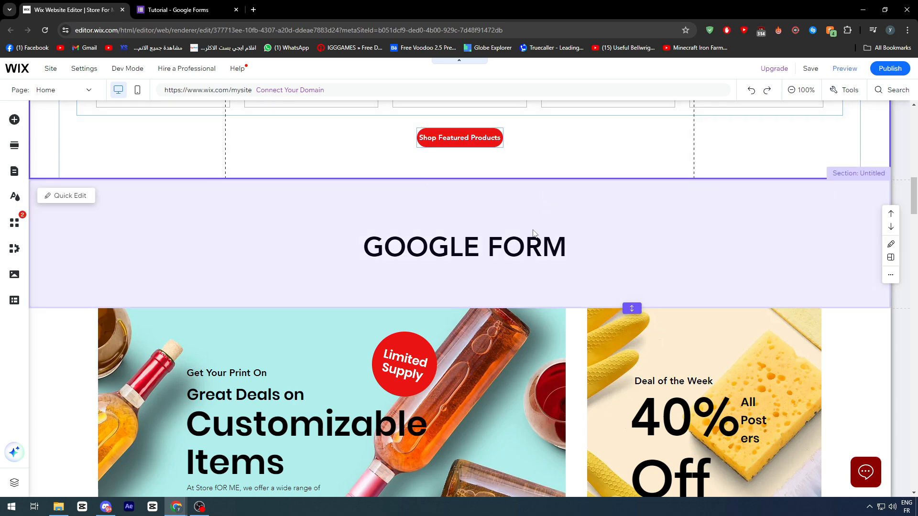
Step: Try to recolour the GOOGLE FORM heading text with the custom purple #AC00FF
double_click(483, 254)
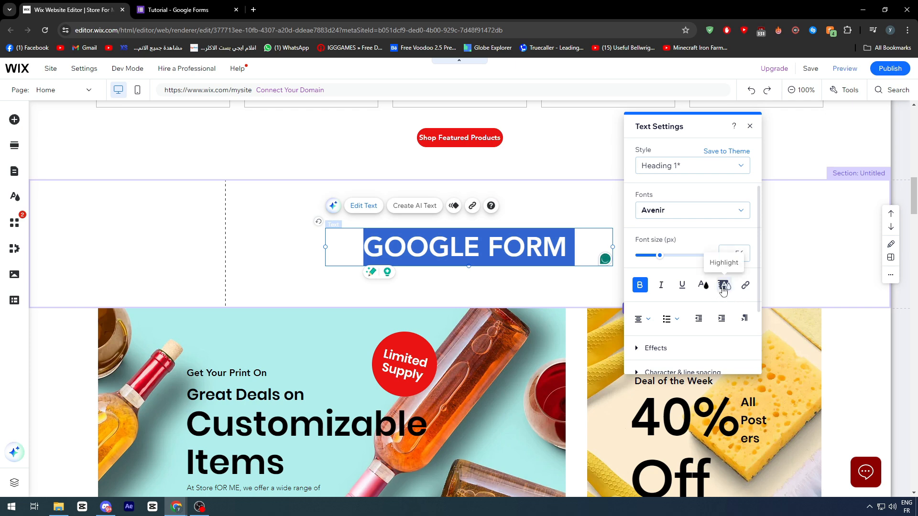
click(706, 287)
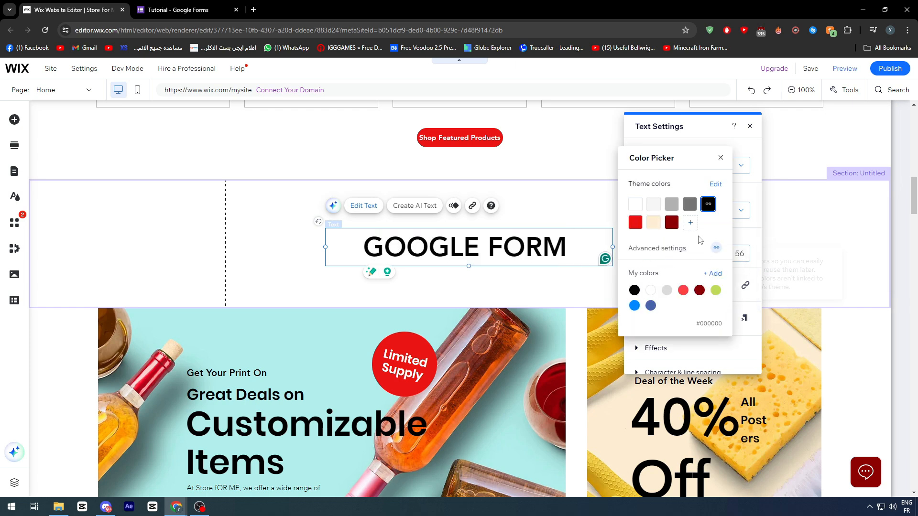
click(688, 224)
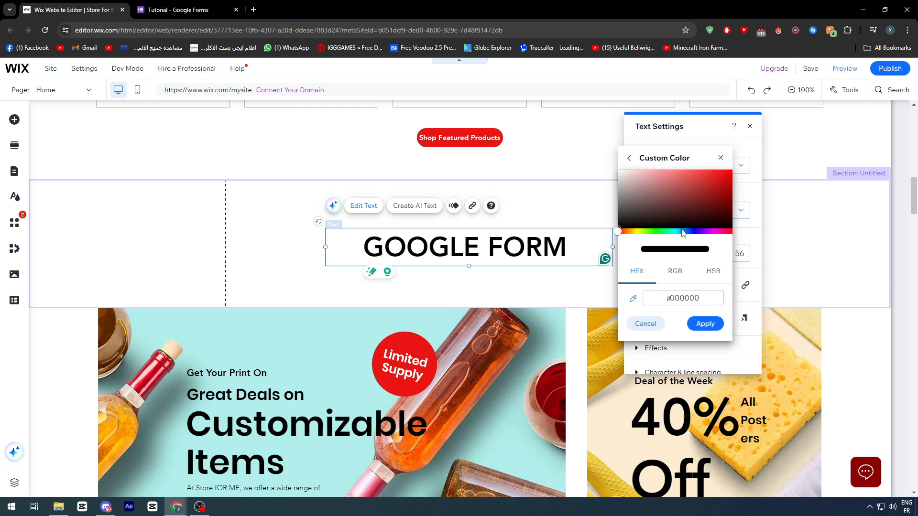
drag(684, 231, 707, 231)
drag(754, 155, 755, 158)
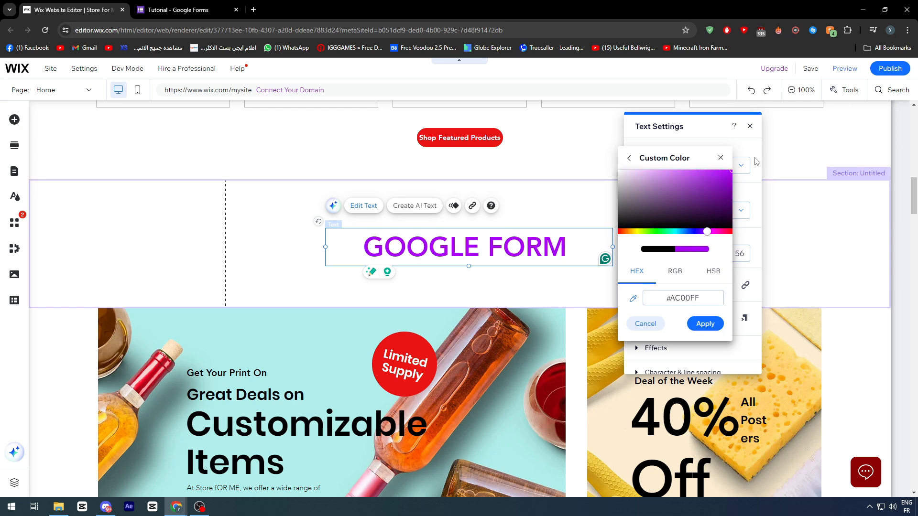
click(772, 212)
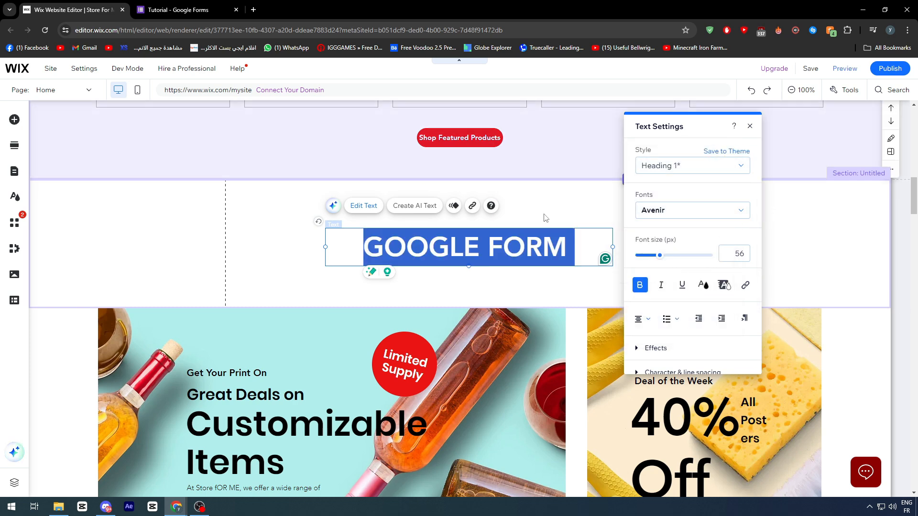
Step: Apply the custom purple text colour #8205E0 to the GOOGLE FORM heading and keep its text selected
click(523, 219)
double_click(490, 253)
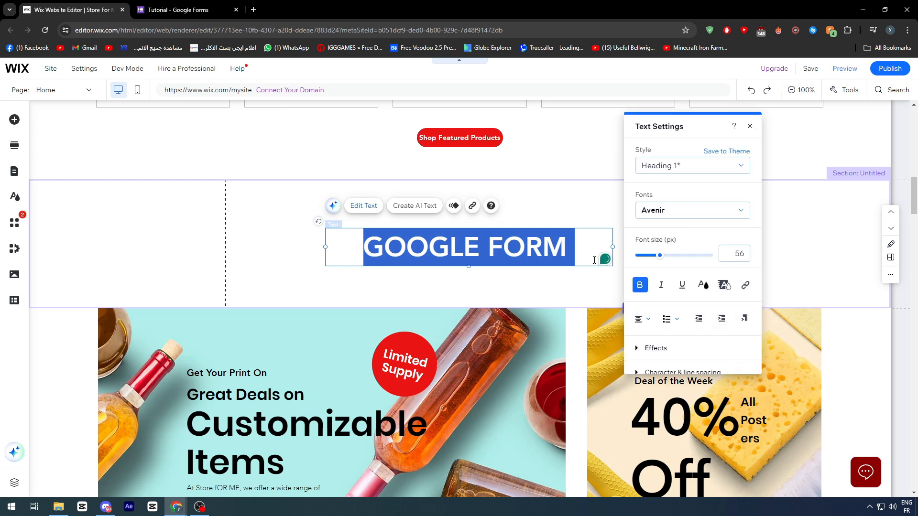
click(700, 285)
click(694, 224)
click(708, 204)
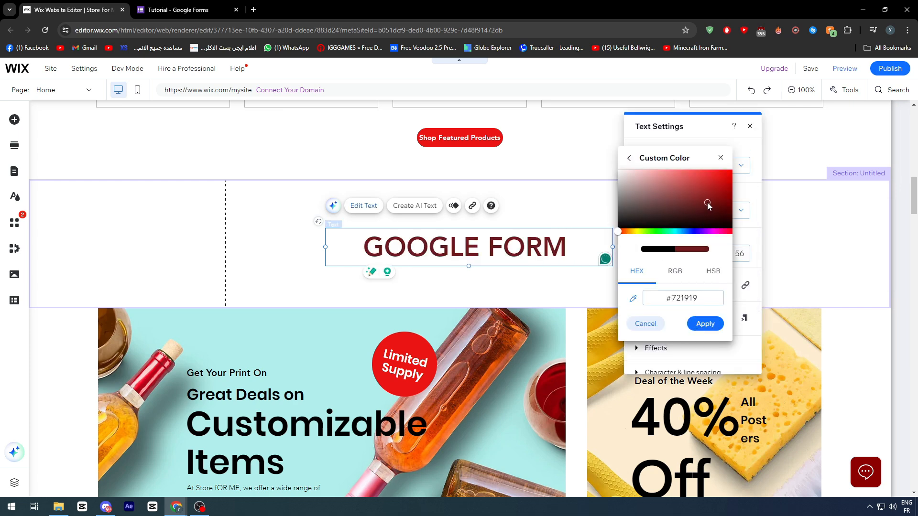
drag(722, 197, 730, 177)
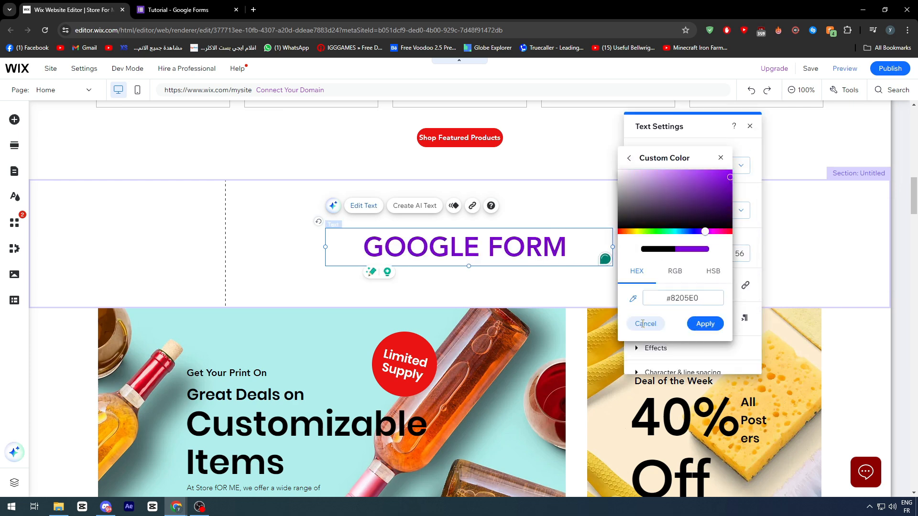
click(705, 323)
click(459, 261)
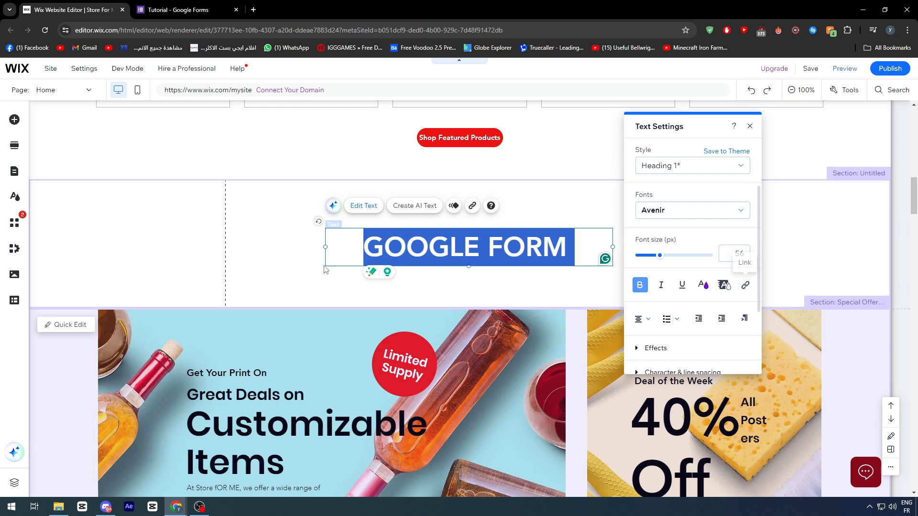
Step: Copy the shortened share link of the Tutorial form in Google Forms and return to the Wix Editor
click(232, 15)
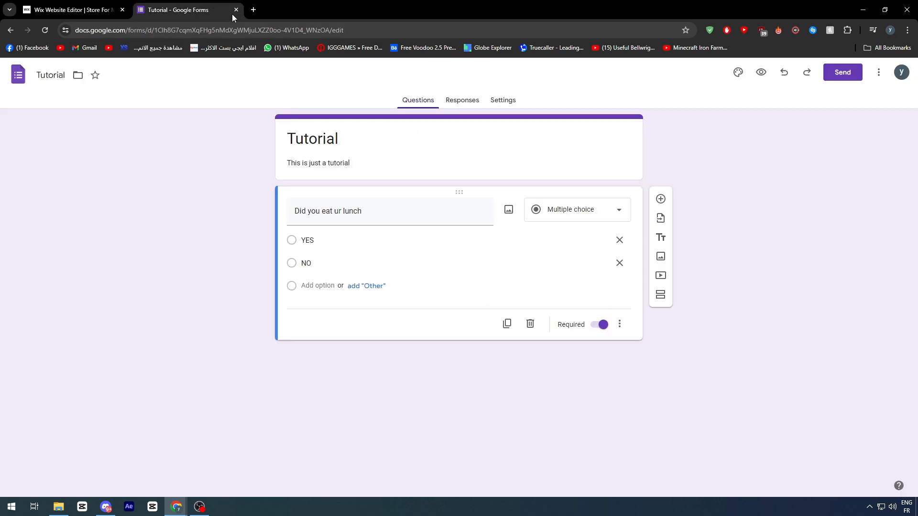
click(828, 72)
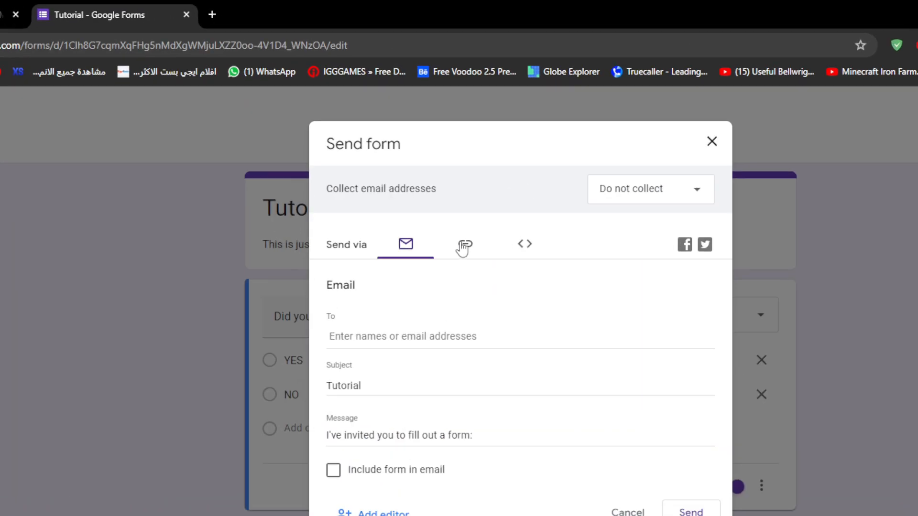
click(421, 163)
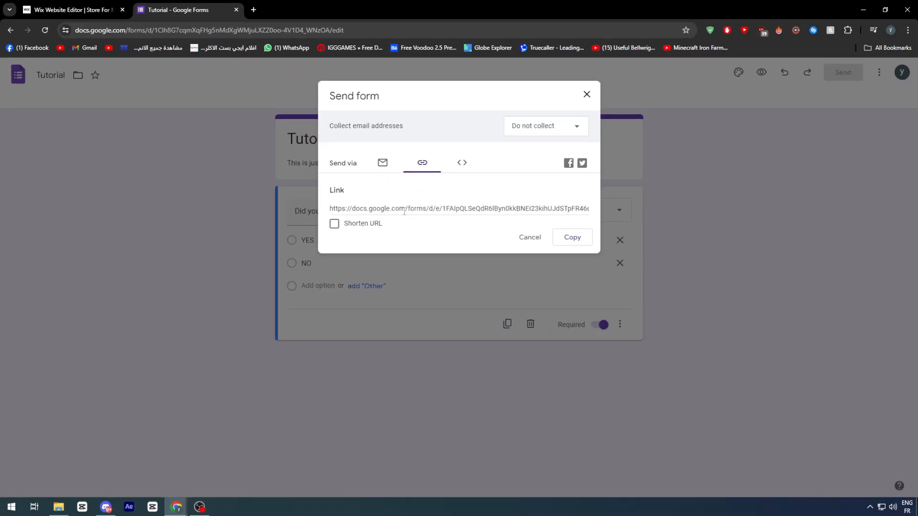
click(333, 224)
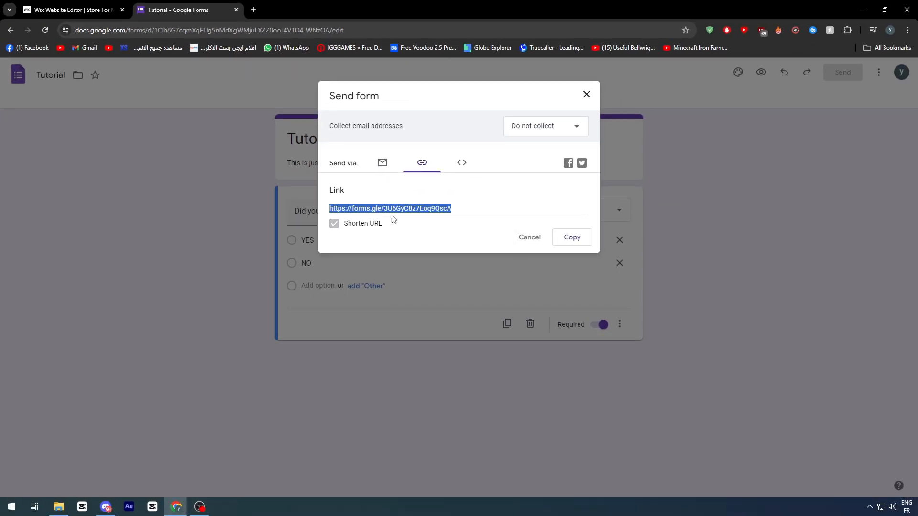
click(575, 243)
click(96, 9)
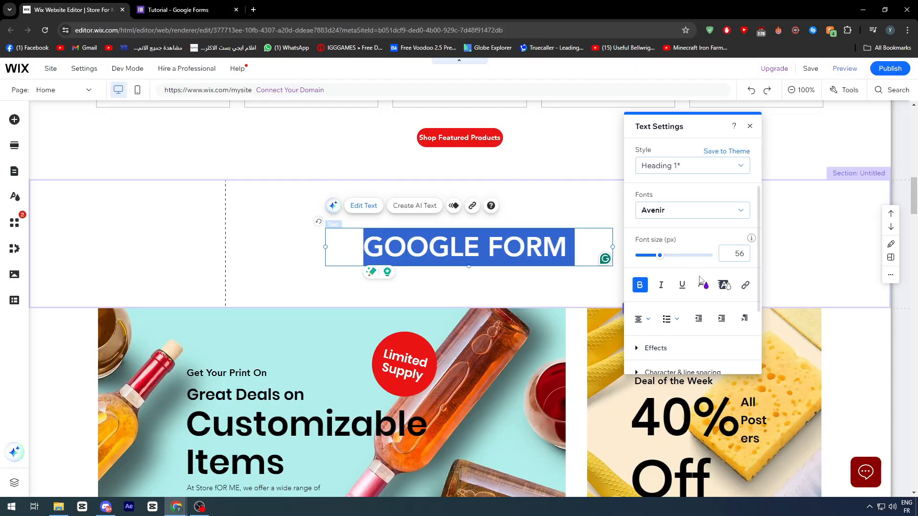
Step: Link the GOOGLE FORM heading to a web address using the copied form URL, set to open in a new window
click(745, 289)
click(464, 232)
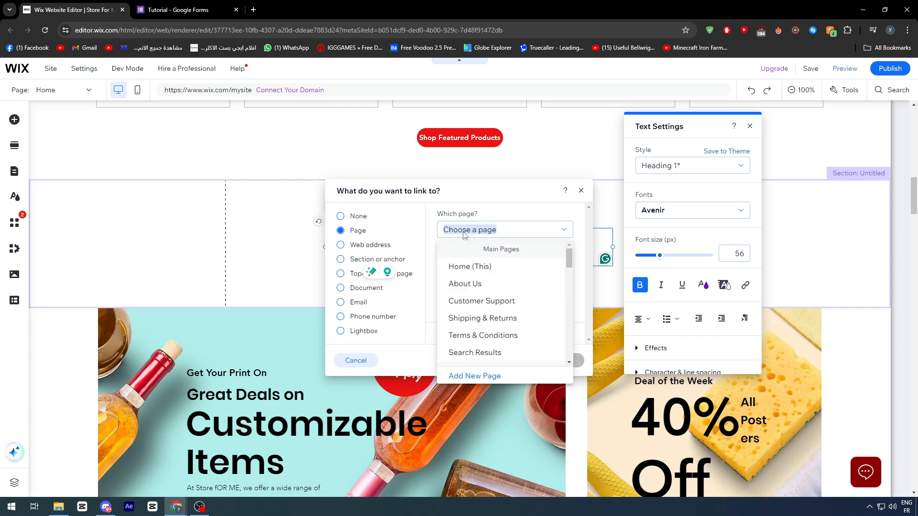
click(463, 232)
click(478, 274)
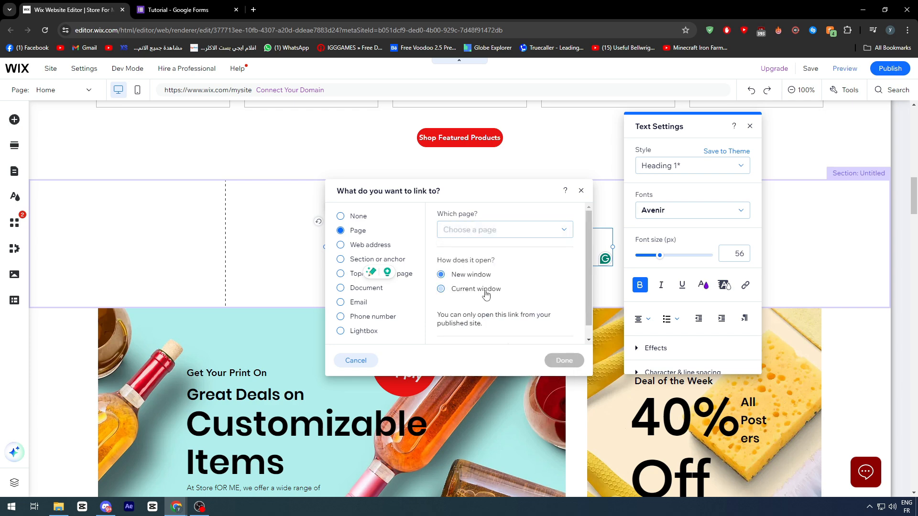
scroll(488, 307, down, 1)
click(491, 223)
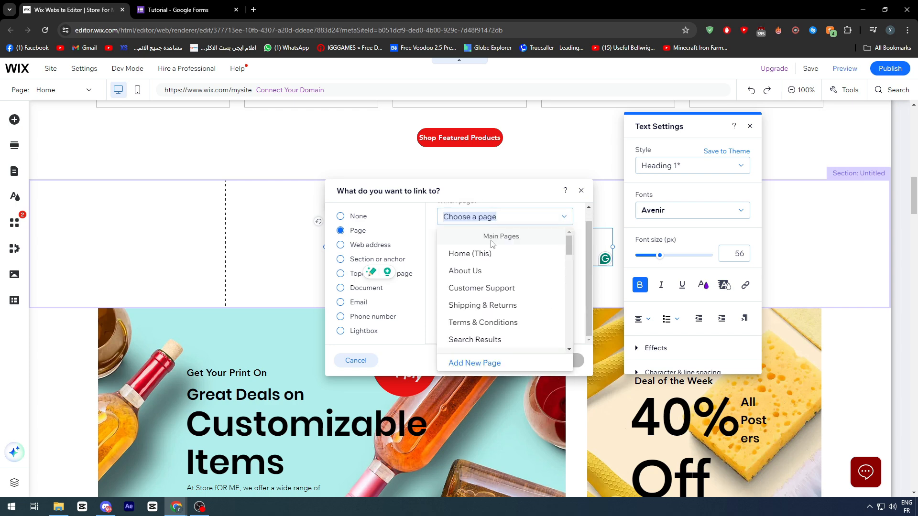
scroll(471, 342, down, 8)
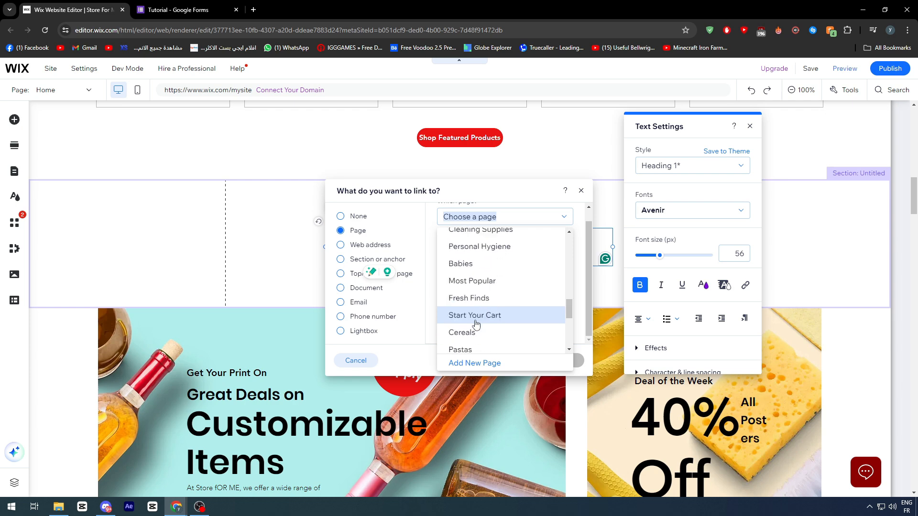
scroll(477, 324, down, 3)
click(377, 208)
click(380, 246)
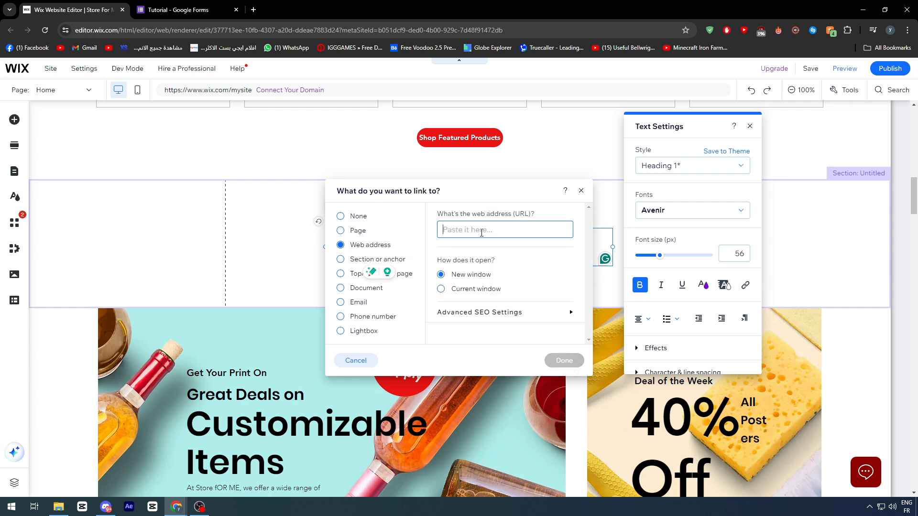
key(ctrl+v)
click(564, 361)
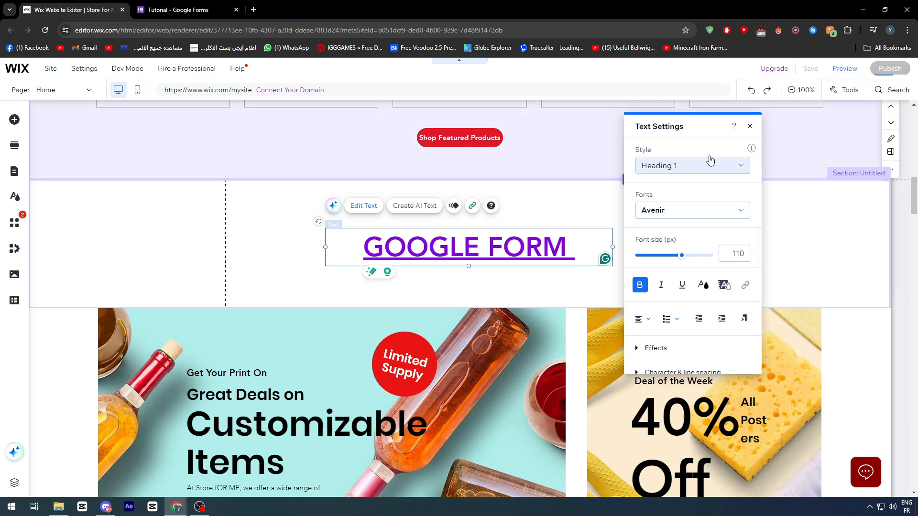
Step: Close the text settings, publish the site and view the live version
click(750, 127)
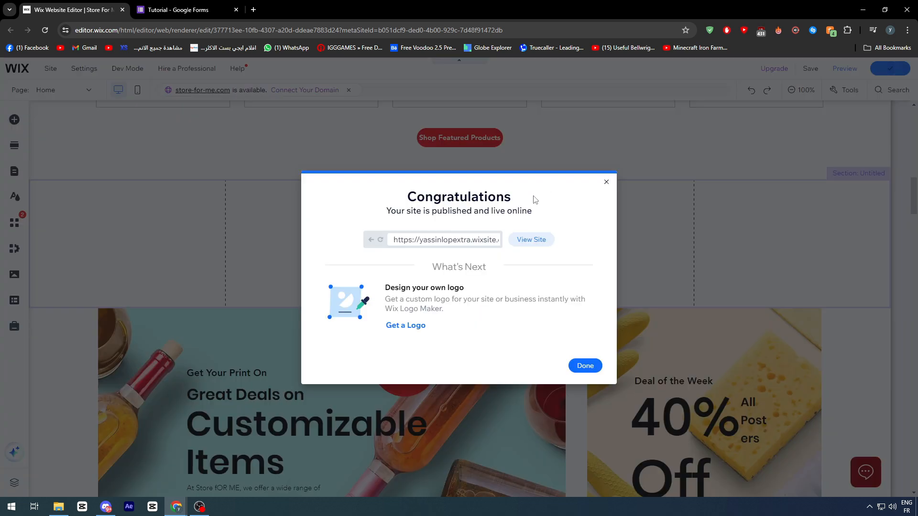
click(543, 242)
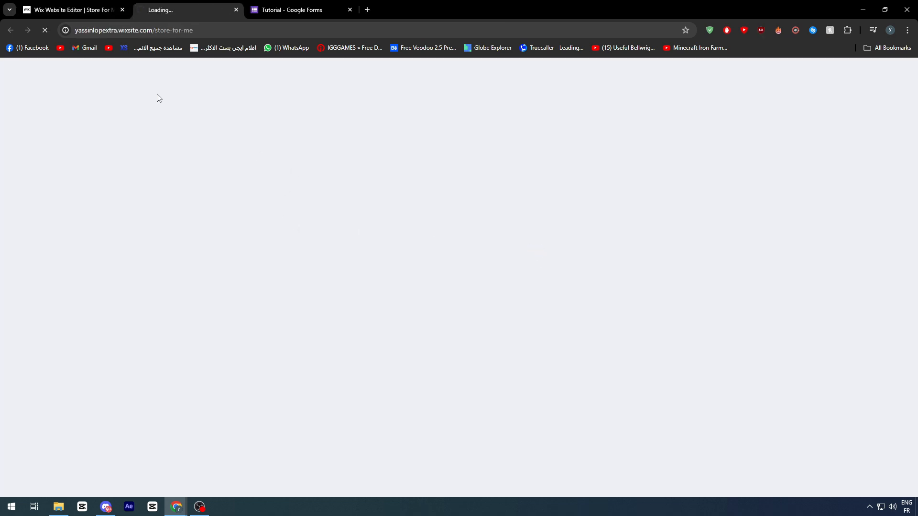
click(74, 9)
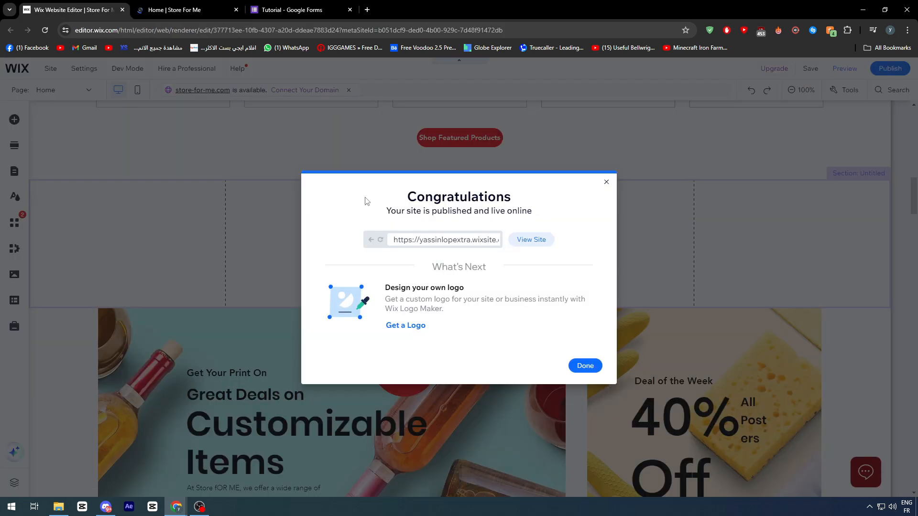
click(208, 14)
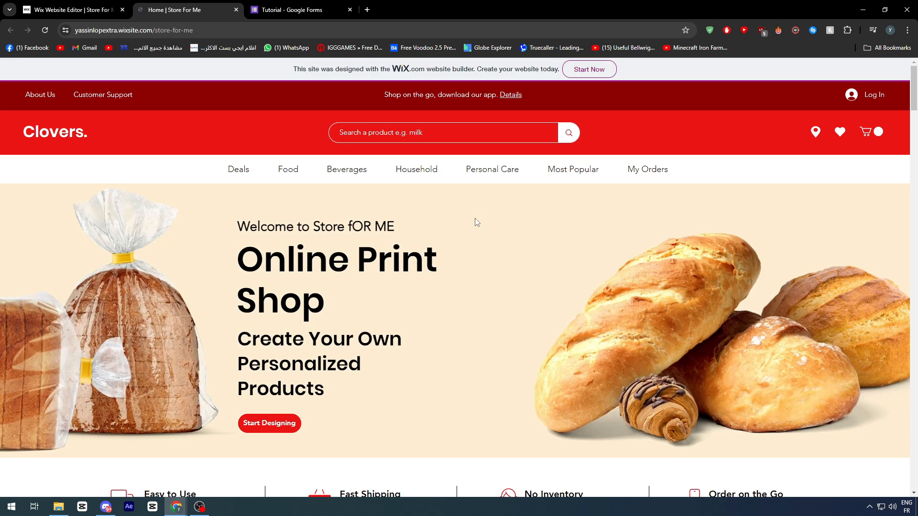
Step: Test the GOOGLE FORM link on the live Home page and close the form it opens
scroll(475, 230, down, 7)
scroll(485, 376, up, 3)
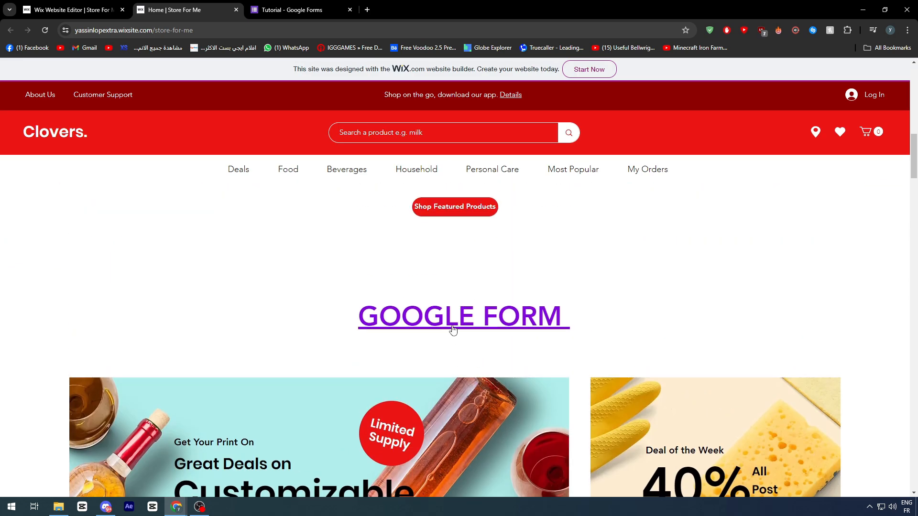
click(451, 325)
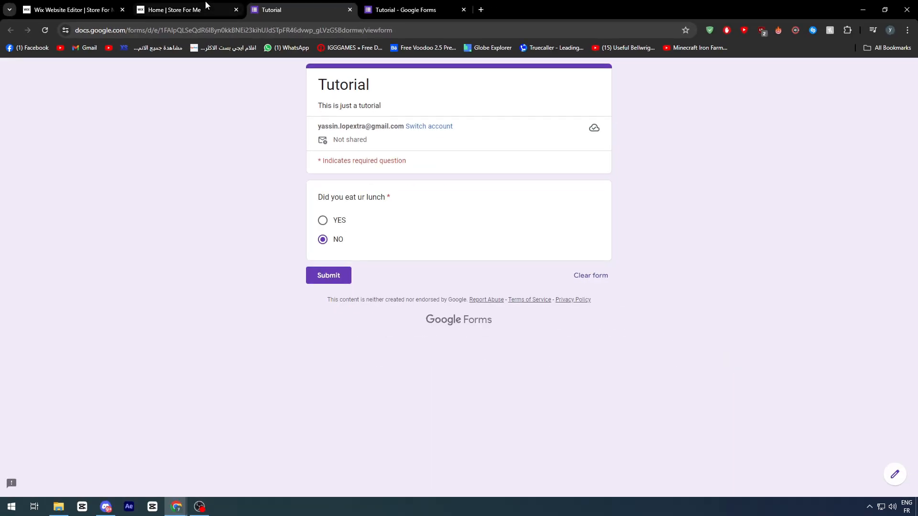
click(184, 9)
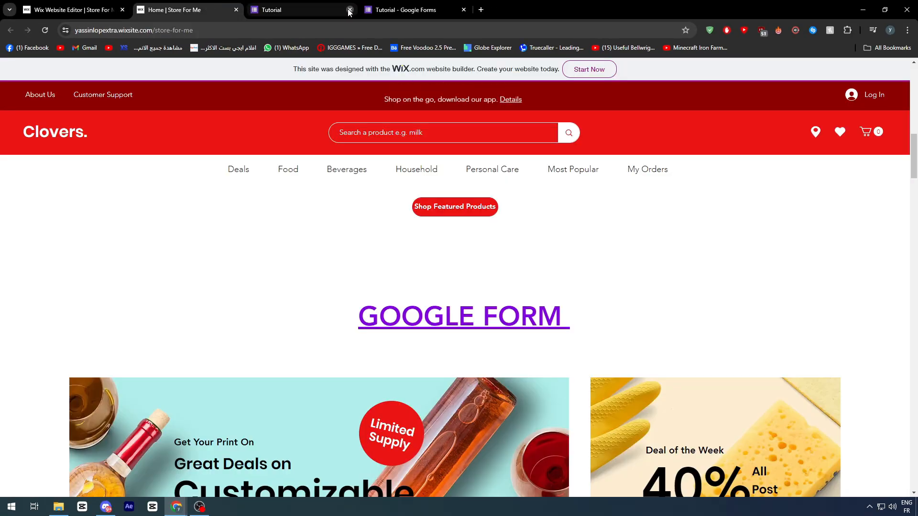
click(350, 9)
Step: Return to the Wix Editor, dismiss the publish confirmation and delete the linked GOOGLE FORM heading from its section
click(86, 12)
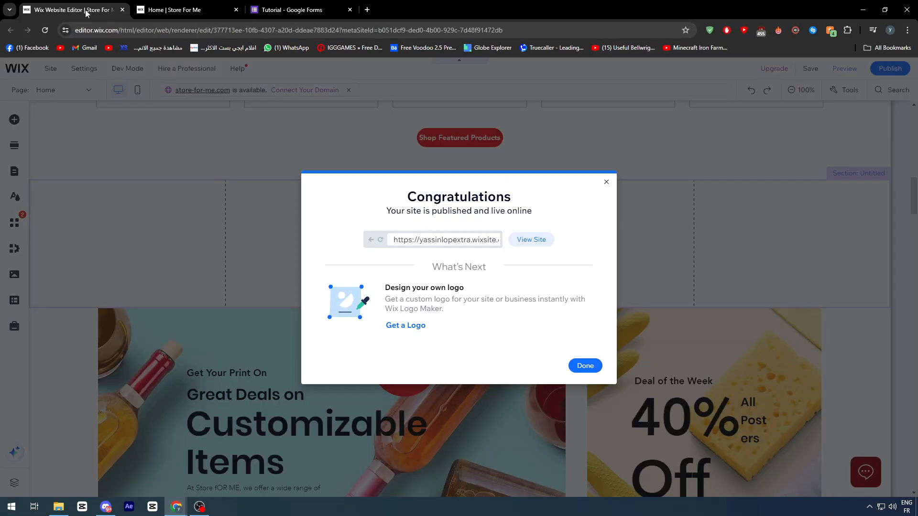
click(607, 184)
click(590, 232)
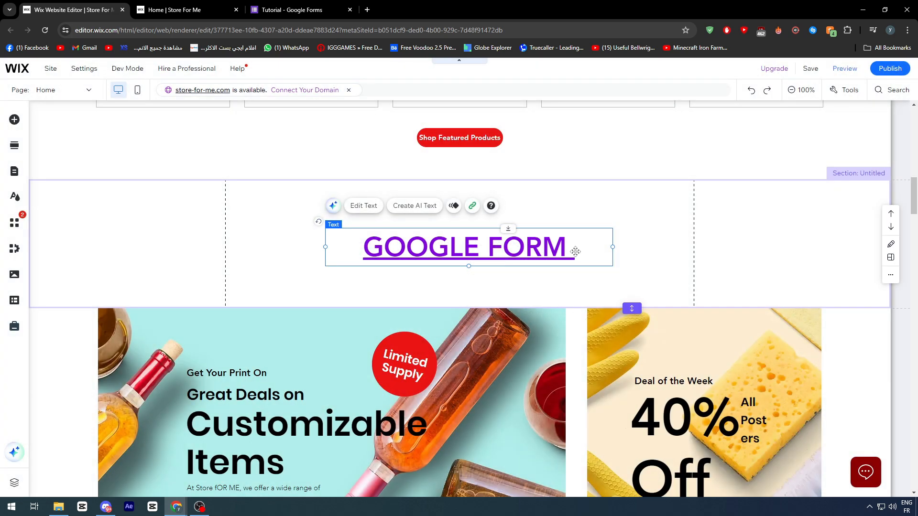
key(Delete)
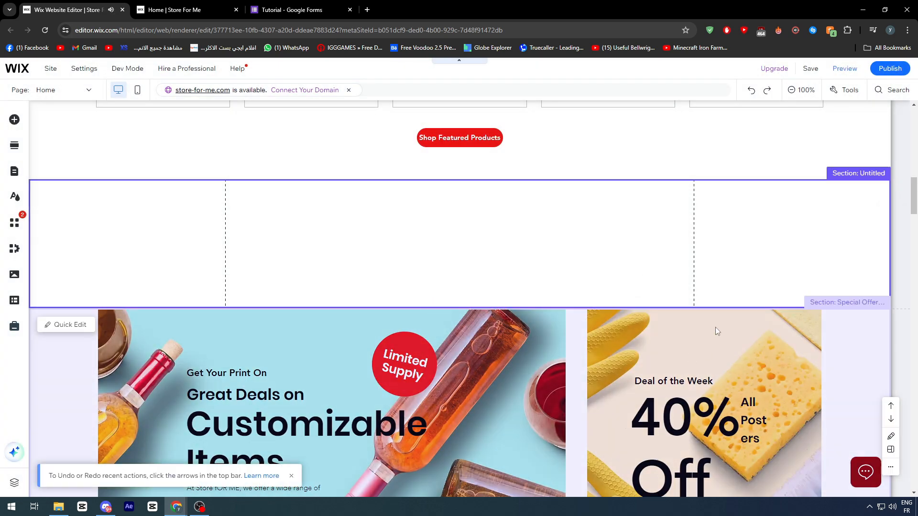
Step: Mute the Wix Editor's browser tab, close the Tutorial form's Send form dialog in Google Forms and return to the editor
right_click(73, 16)
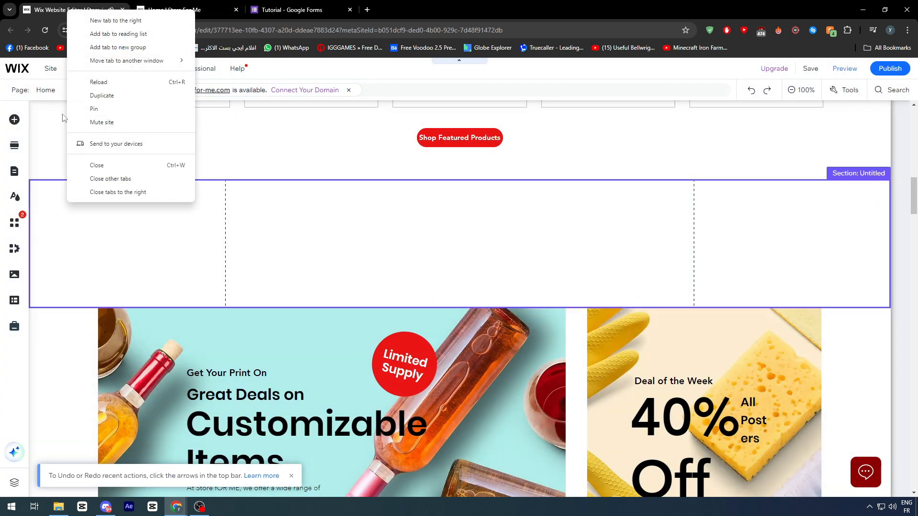
click(107, 121)
click(270, 10)
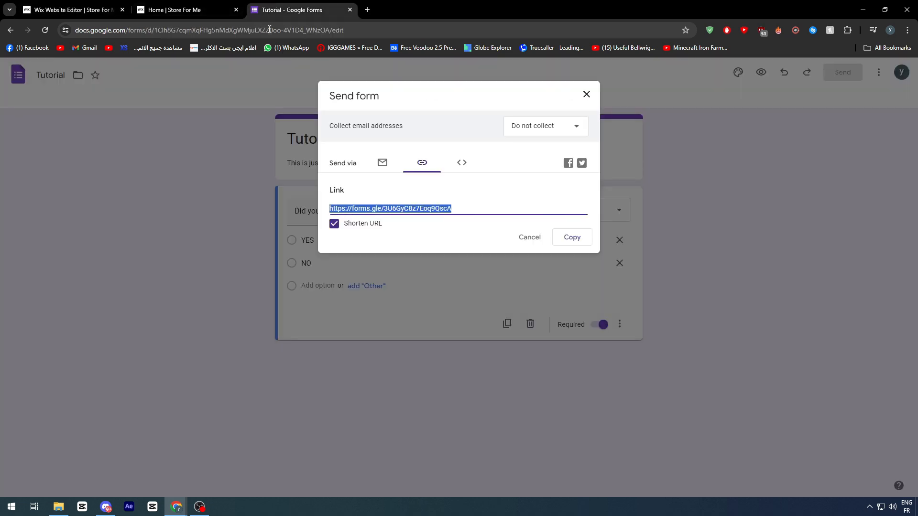
click(588, 95)
click(52, 13)
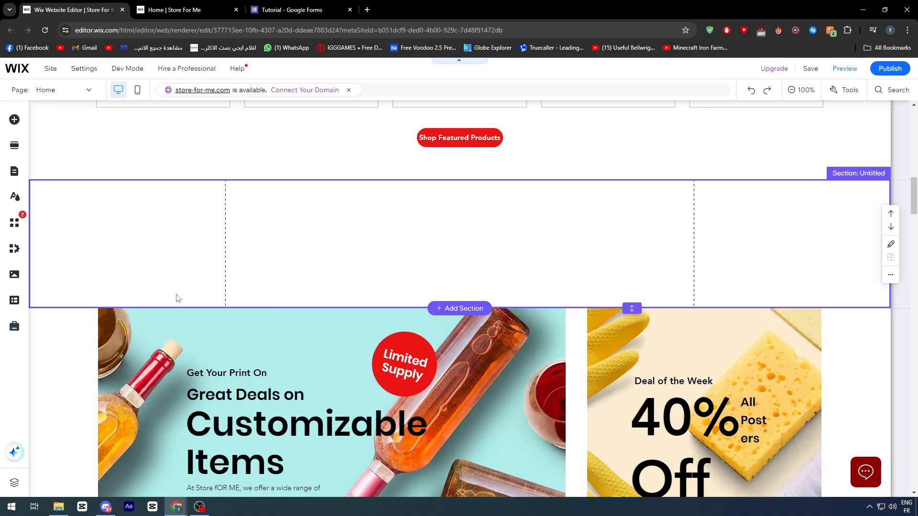
Step: Switch to Google Forms and select the Tutorial form's embed HTML code in its Send form options for copying
click(286, 9)
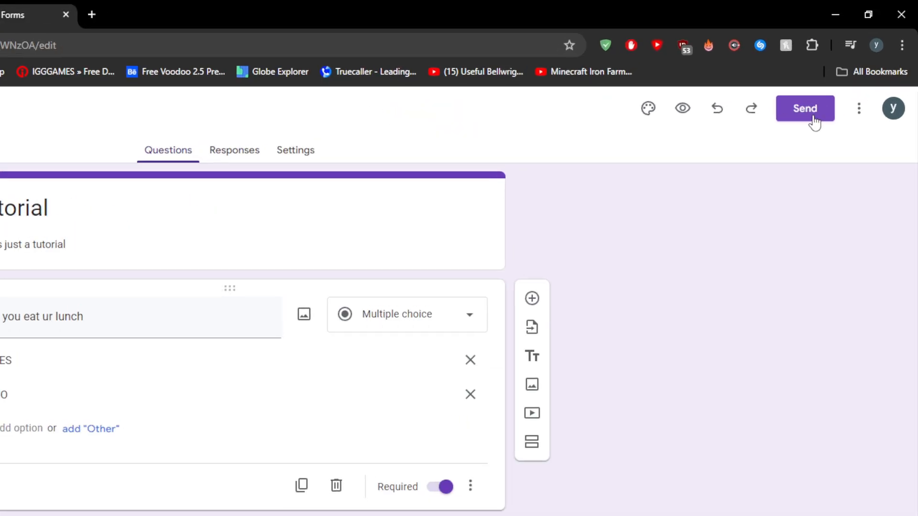
click(850, 76)
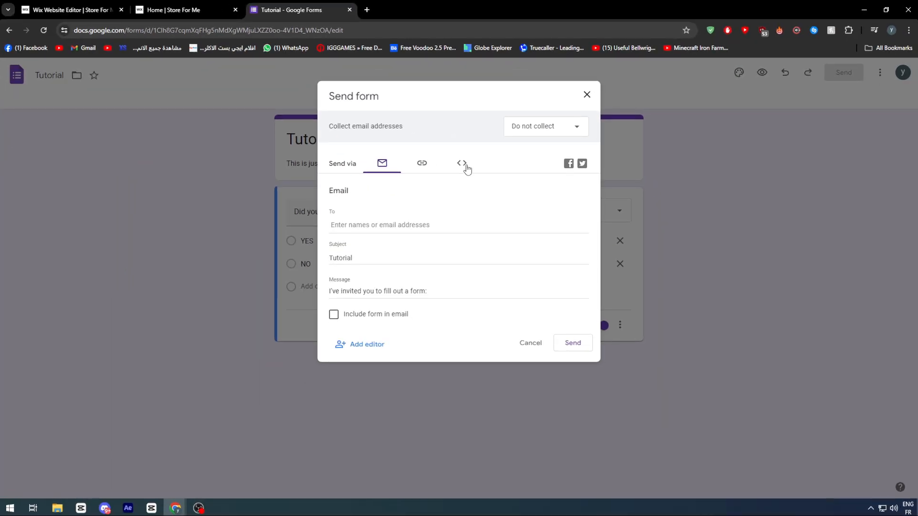
click(417, 244)
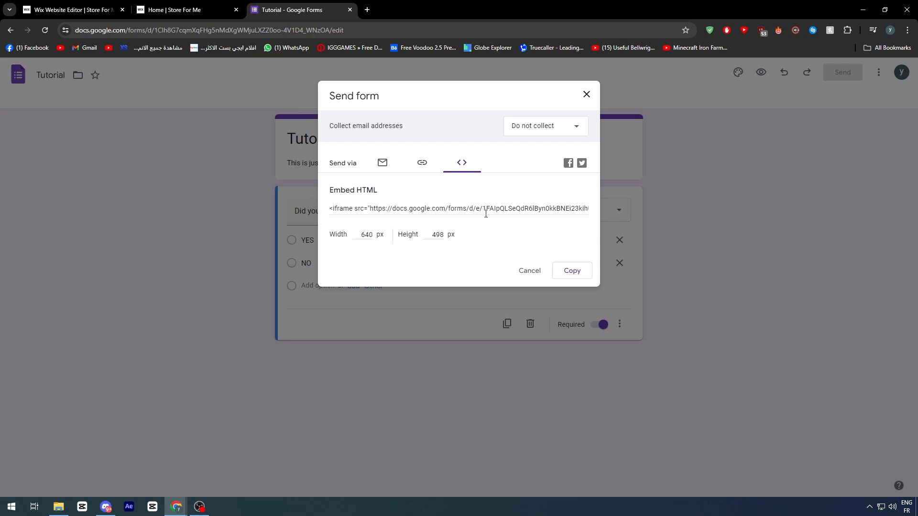
click(487, 319)
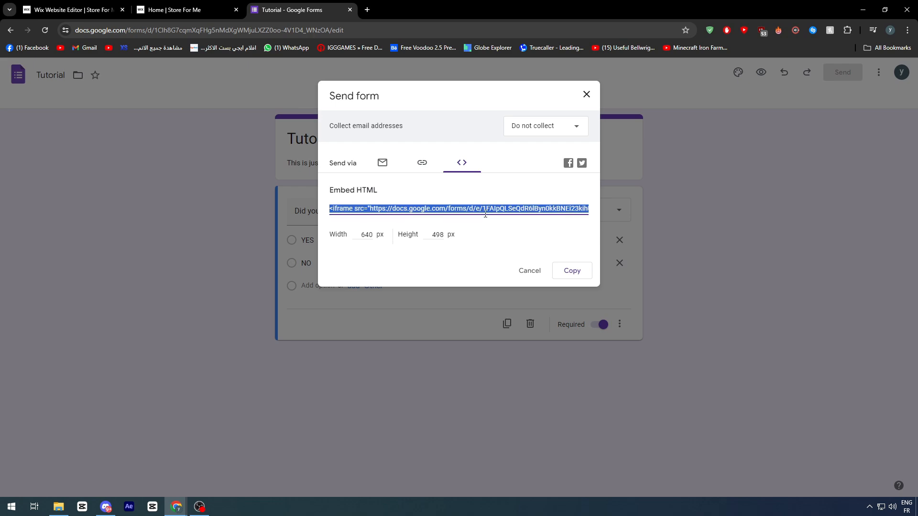
Step: Search the web for "html code viewer", open HTML Online Viewer and preview the form's iframe code there
click(367, 10)
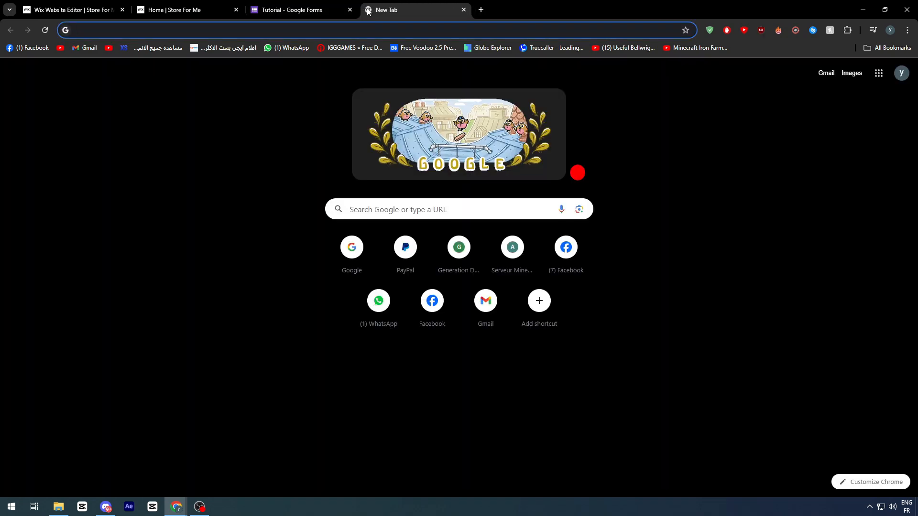
text(html code viewer)
key(Return)
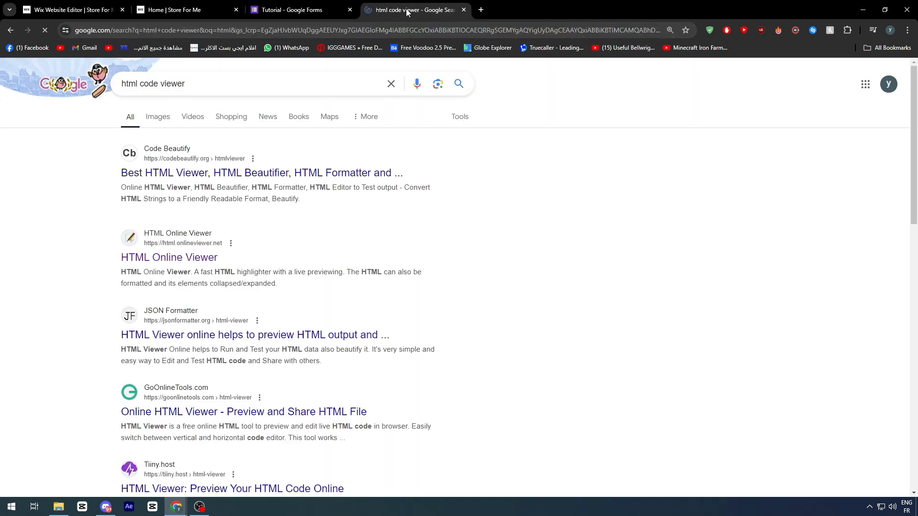
click(178, 258)
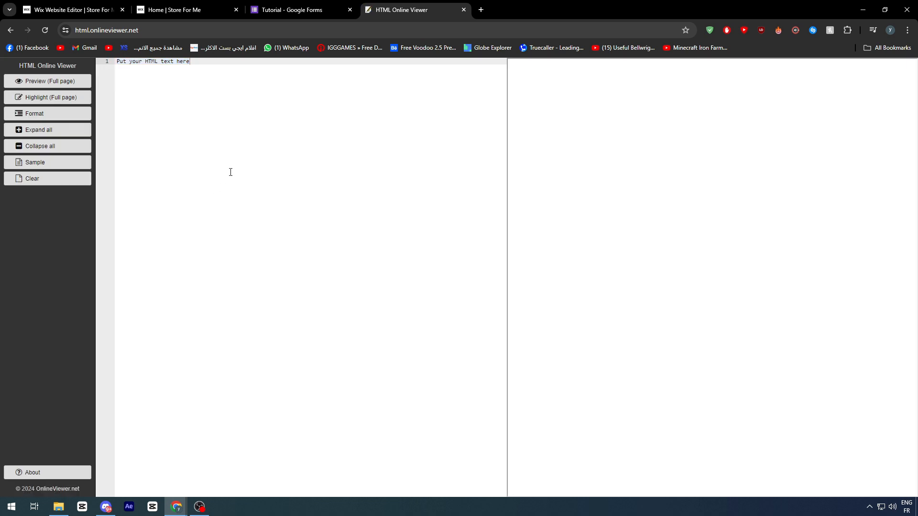
text(<iframe src="https://docs.google.com/forms/d/e/1FAIpQLSeQdR6lByn0kkBNEi23kihUJdSTpFR46dvwp_gLVzG5Bdormw/viewform?embedded=true" width="640" height="498" frameborder="0" marginheight="0" marginwidth="0">Loading…</iframe>)
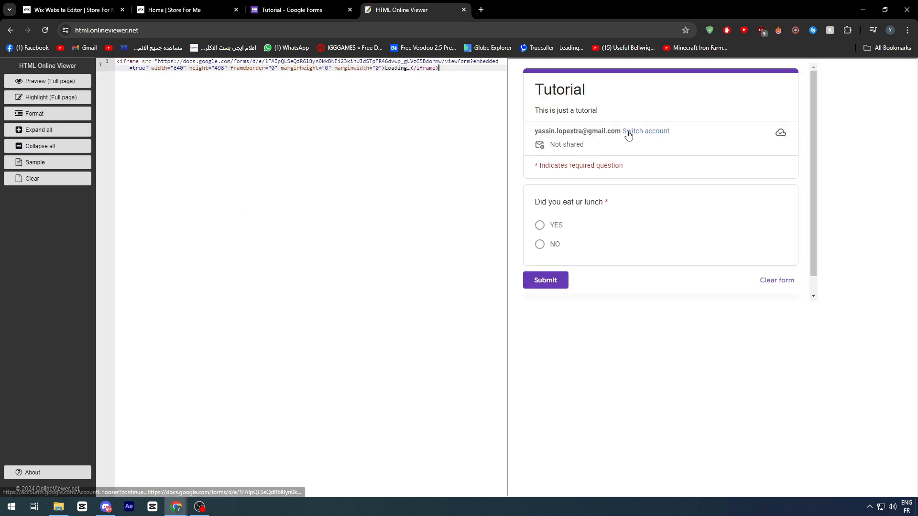
scroll(613, 210, down, 1)
scroll(613, 209, up, 1)
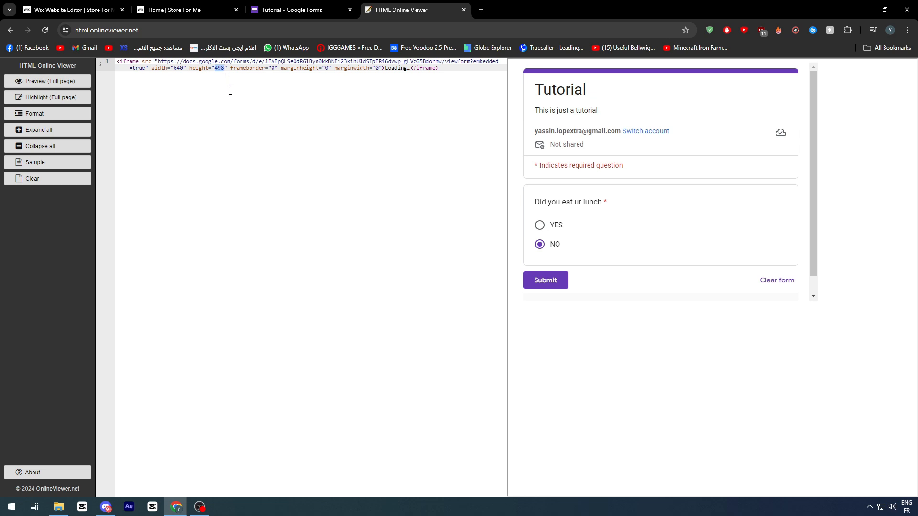
Step: Set the iframe height to 700 in the code, copy the whole code and return to the Wix Editor
text(700)
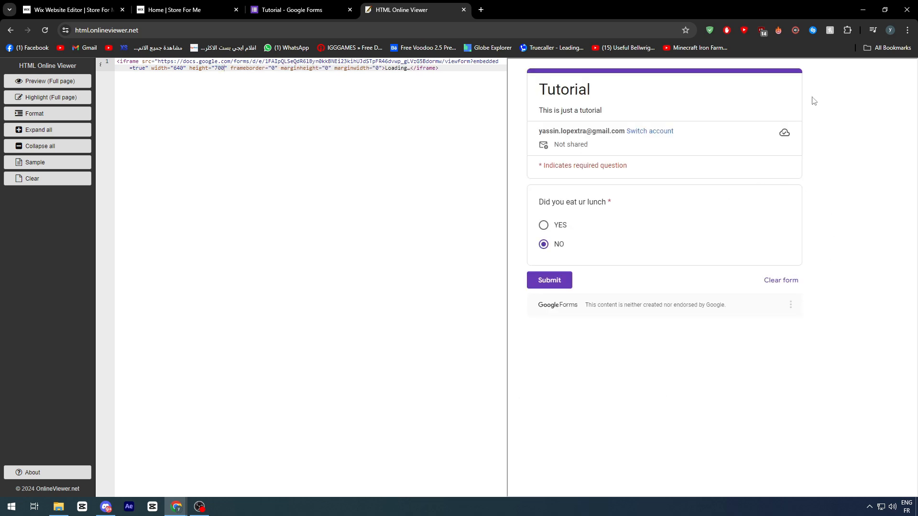
key(ctrl+a)
key(ctrl+c)
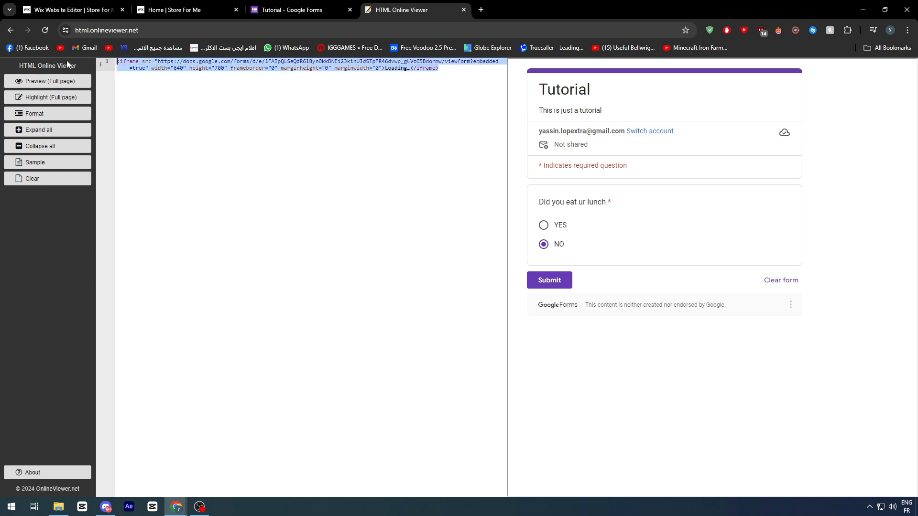
click(88, 10)
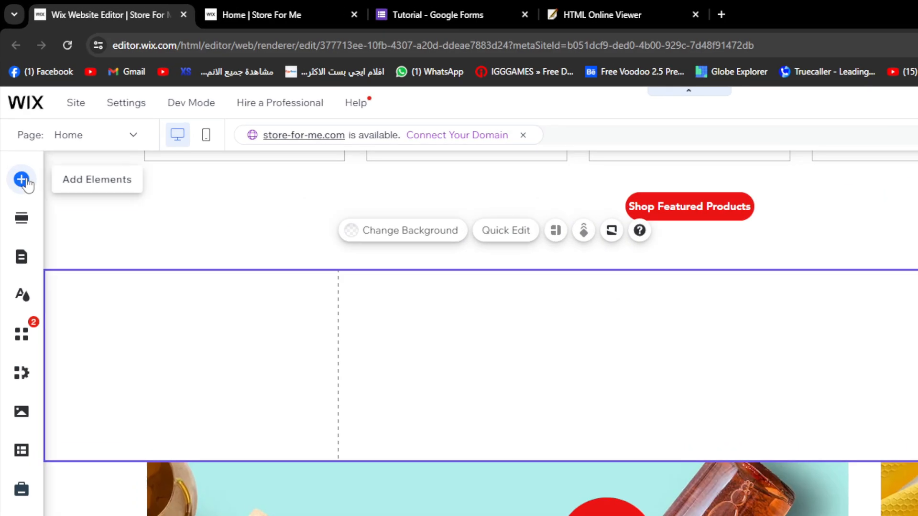
click(24, 181)
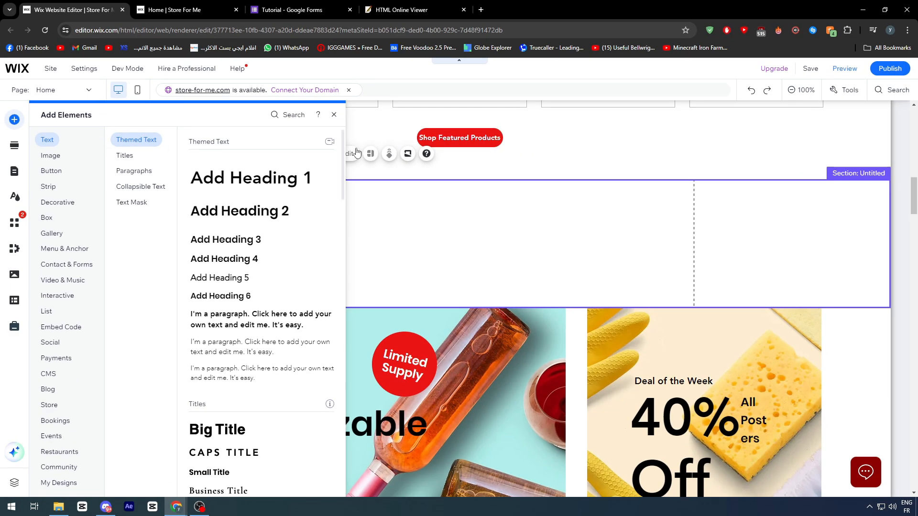
click(63, 235)
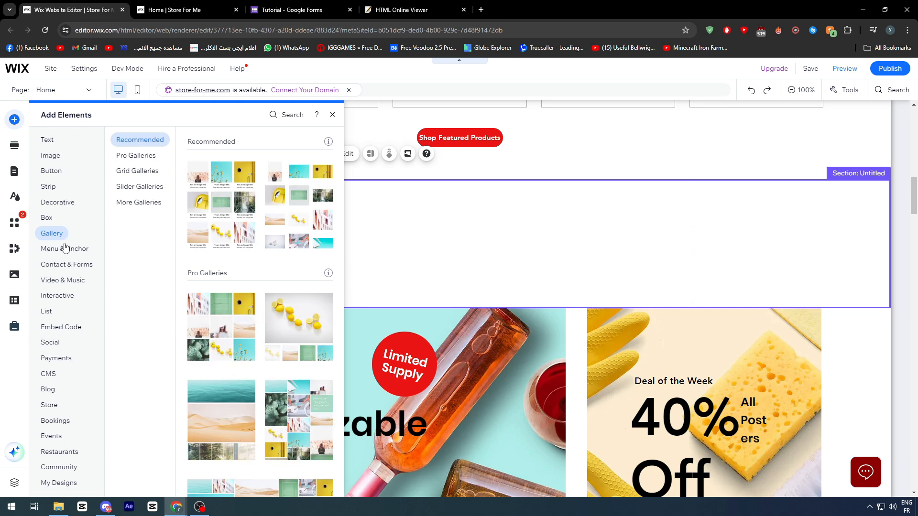
click(64, 249)
click(67, 329)
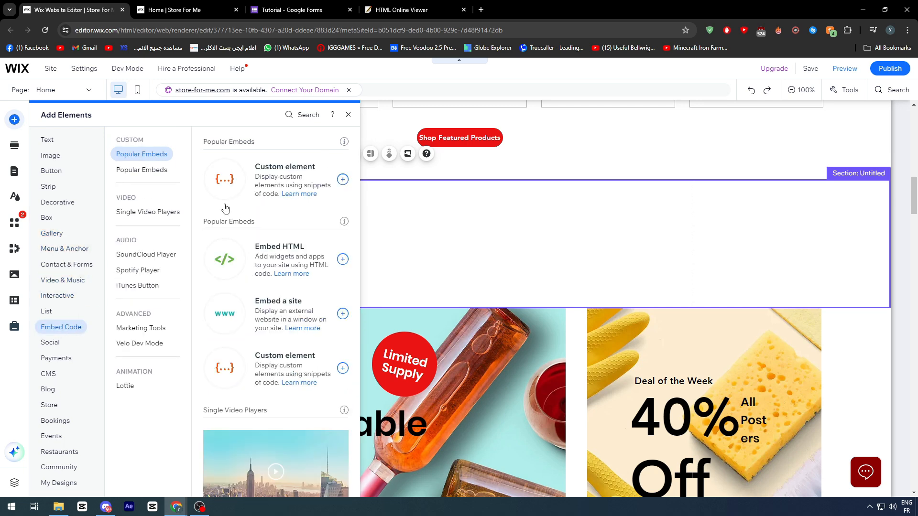
click(232, 181)
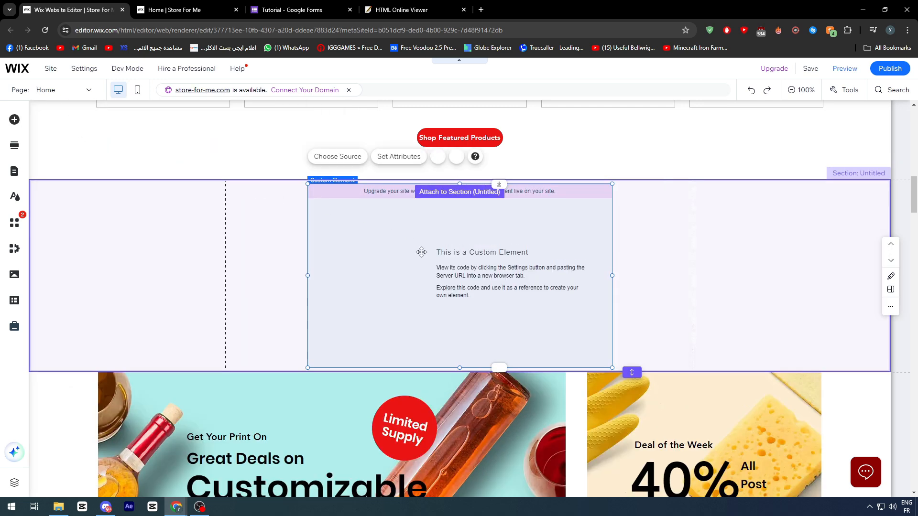
key(Delete)
Step: Add an Embed HTML element to the empty section and replace its placeholder code with the copied form iframe code
click(14, 119)
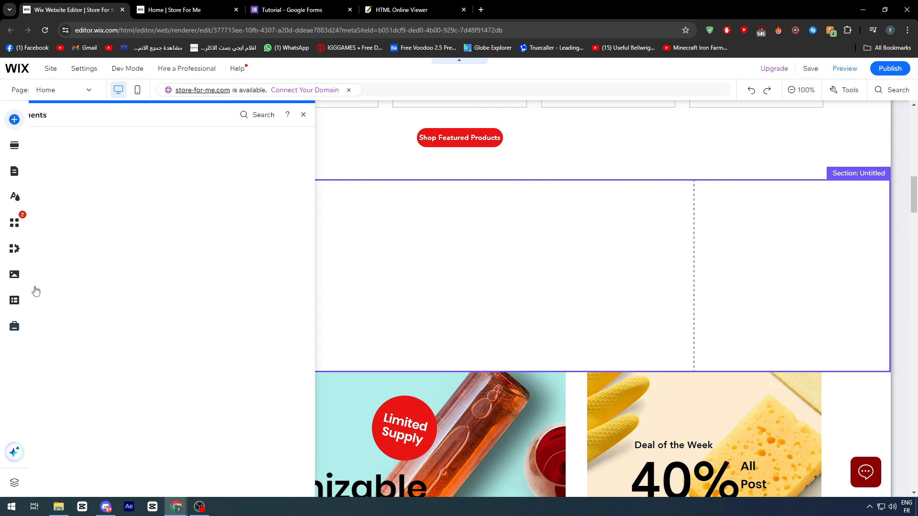
click(58, 295)
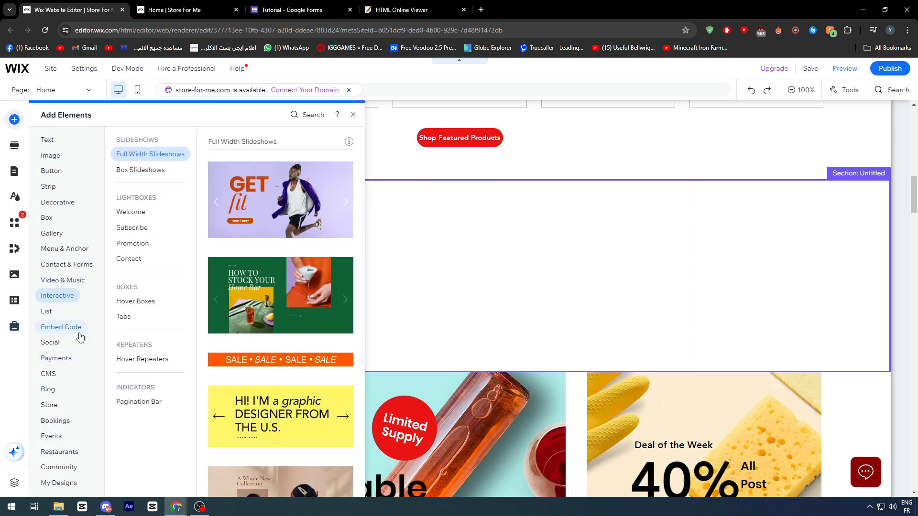
click(80, 334)
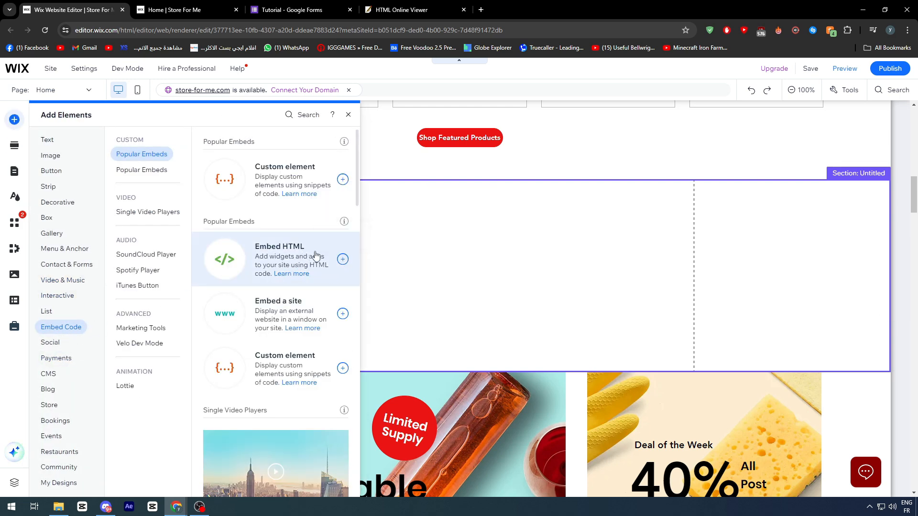
click(343, 259)
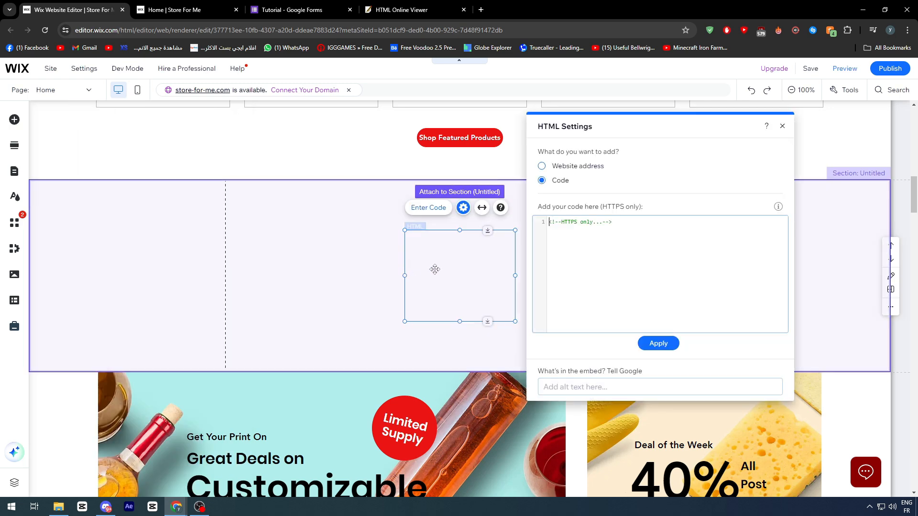
click(637, 222)
key(ctrl+a)
key(BackSpace)
key(ctrl+v)
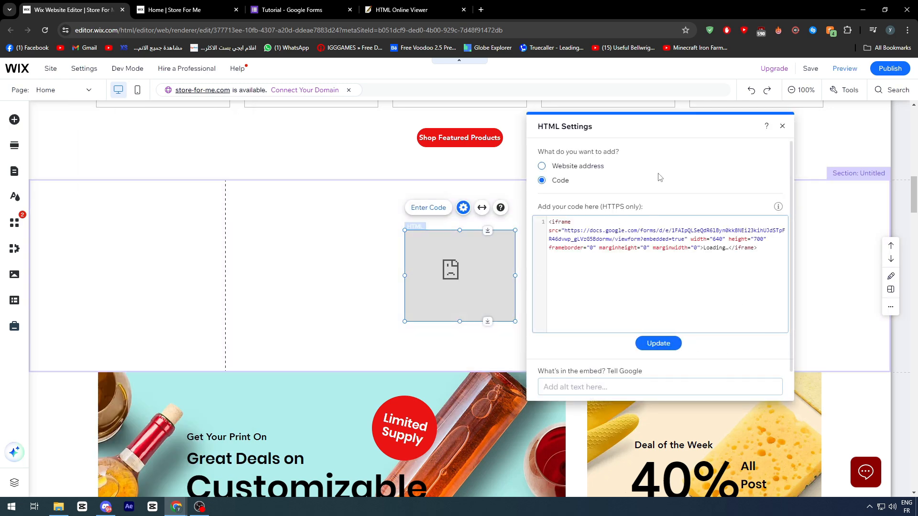
click(586, 168)
key(ctrl+v)
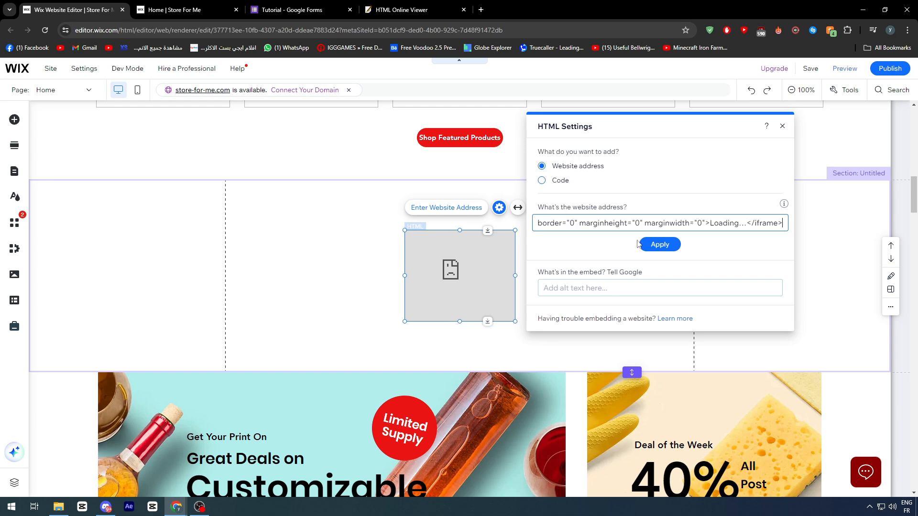
click(581, 223)
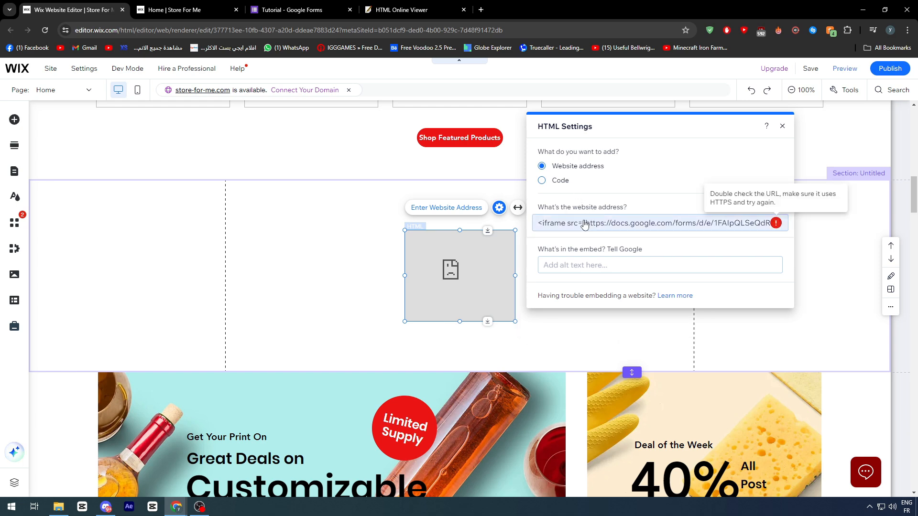
click(560, 184)
Step: Update the HTML element with the form code, then enlarge it and align it with the section's upper edge
click(658, 344)
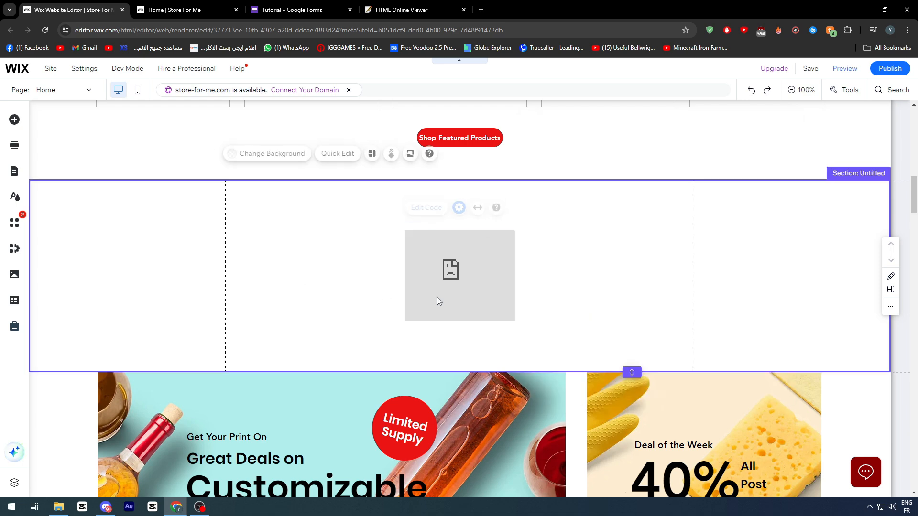
drag(515, 323, 708, 511)
drag(598, 502, 598, 500)
drag(548, 242, 506, 191)
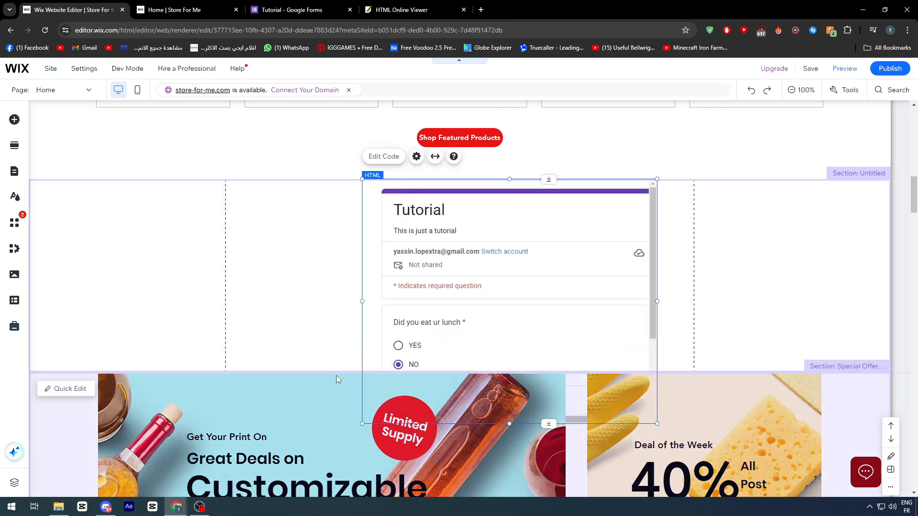
Step: Extend the form section downward past the embedded form and slightly enlarge the HTML element within it
click(336, 375)
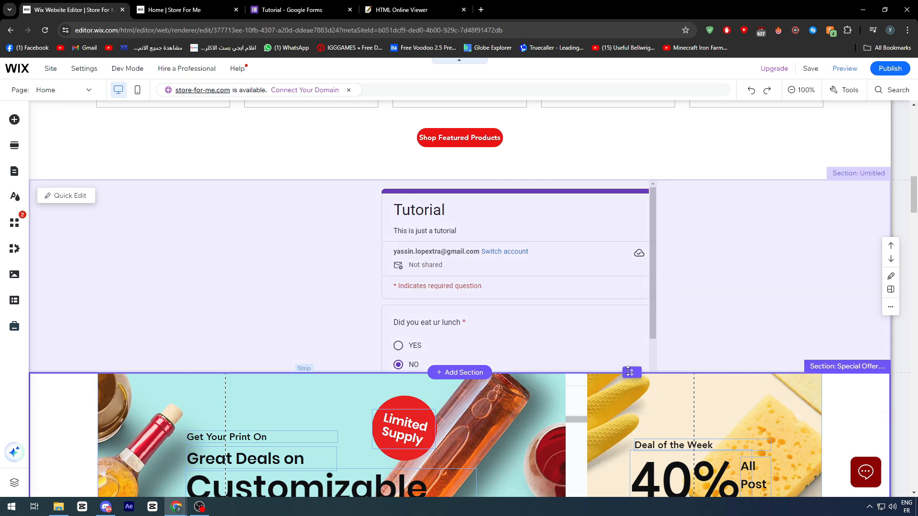
drag(632, 373, 628, 459)
click(508, 401)
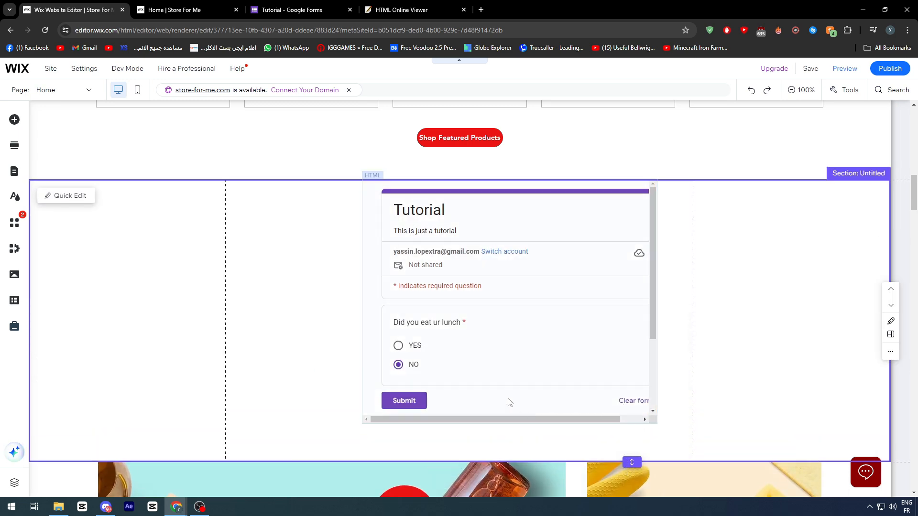
drag(656, 423, 668, 453)
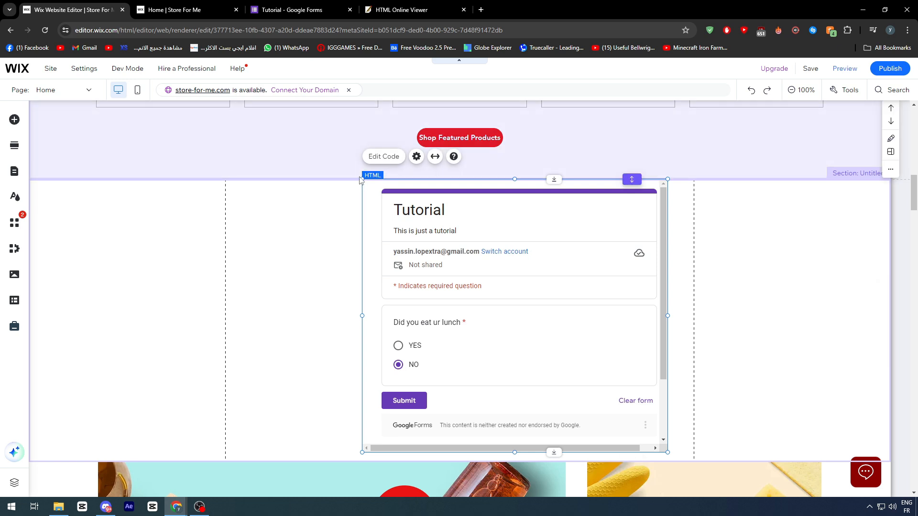
Step: Remove the spare space below the Shop Featured Products button and extend the form section further downward
click(350, 178)
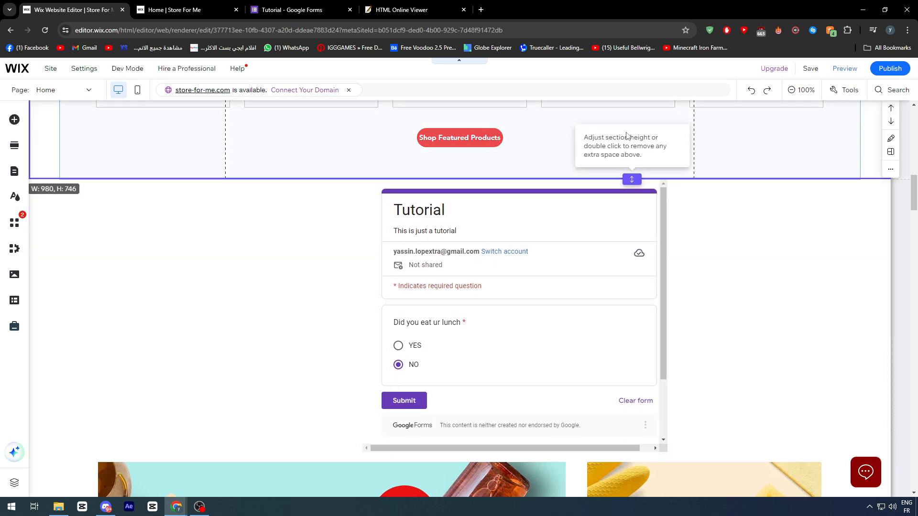
drag(631, 179, 619, 103)
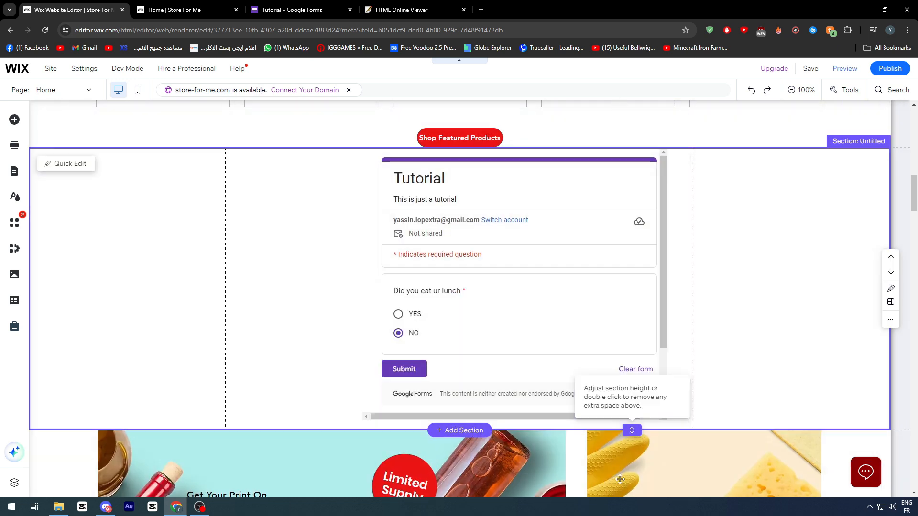
drag(632, 428, 622, 515)
Step: Widen and lengthen the HTML element until the whole form fits, center it in the section and deselect it
click(553, 372)
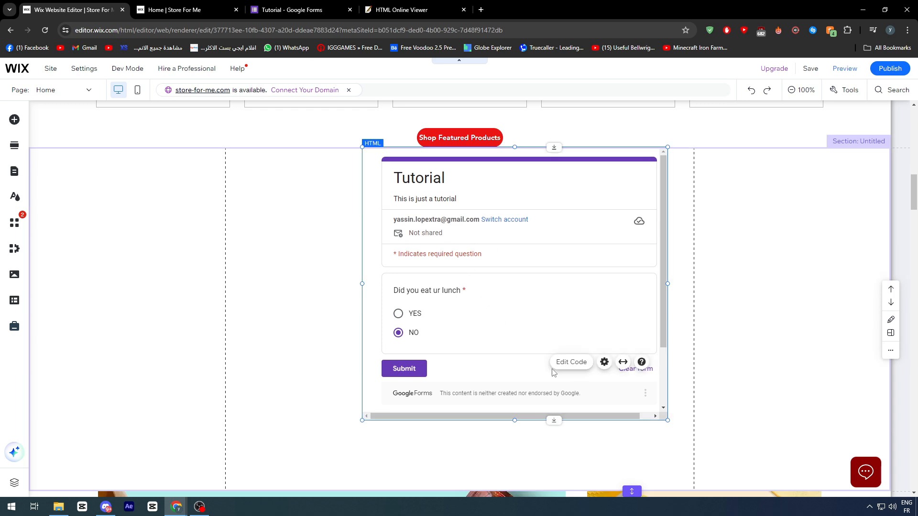
drag(518, 420, 518, 486)
drag(668, 316, 699, 316)
drag(362, 317, 354, 317)
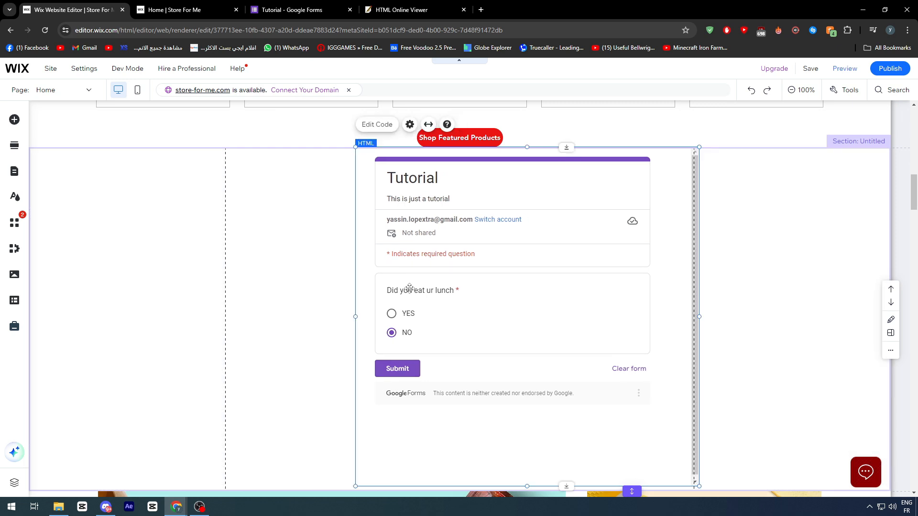
drag(632, 224, 610, 224)
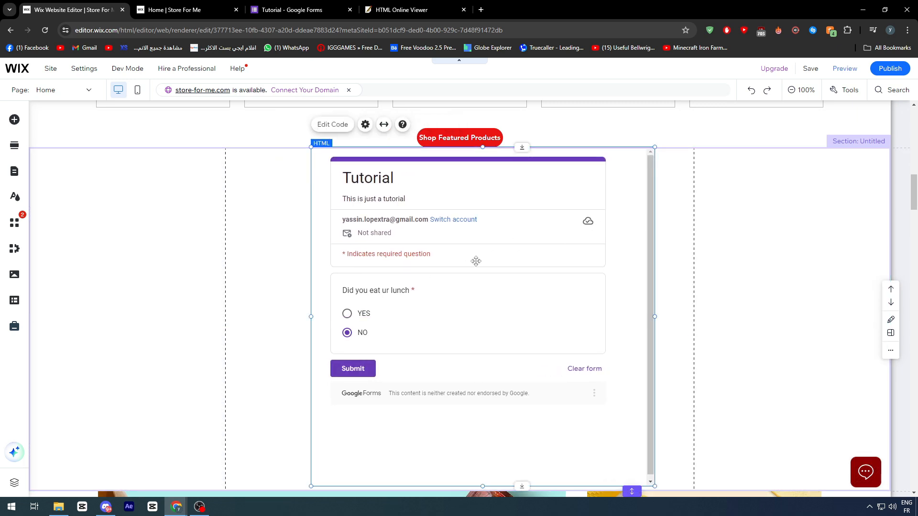
scroll(475, 268, up, 2)
click(138, 322)
scroll(435, 331, down, 2)
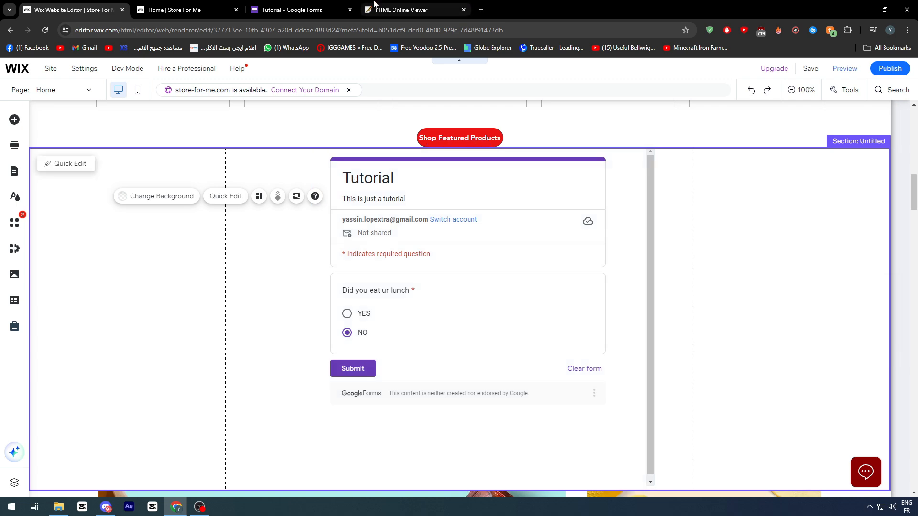
Step: Switch to the Tutorial form in Google Forms and close its Send form dialog
click(296, 9)
click(586, 94)
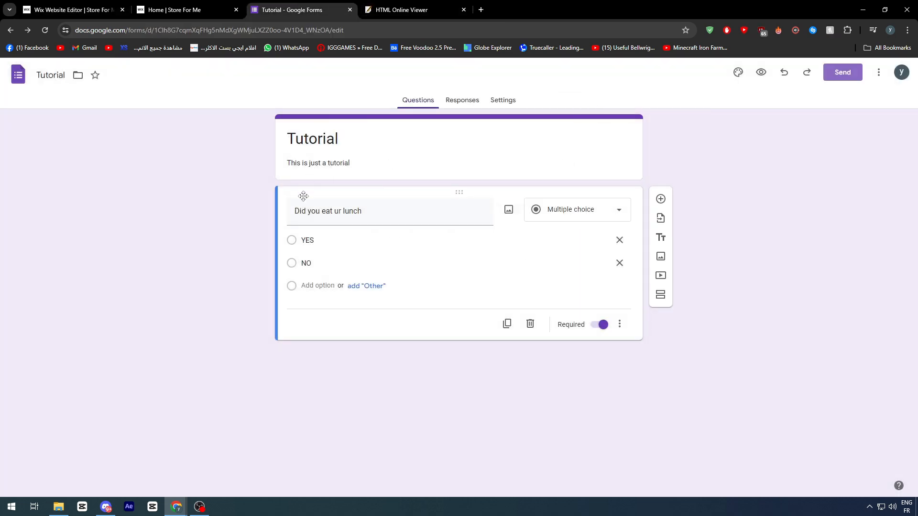
Step: Switch back to the Wix editor and shift the embedded form's HTML element slightly left and down within its section
click(72, 10)
scroll(432, 300, down, 3)
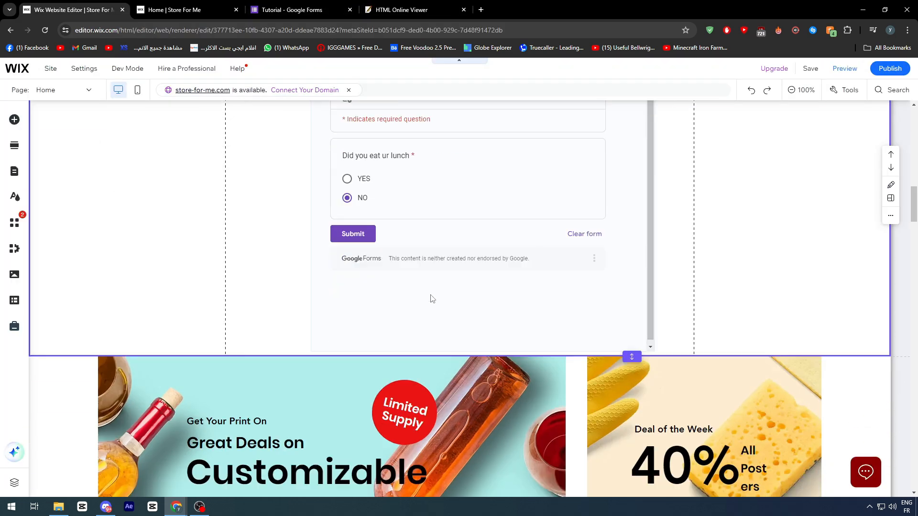
scroll(437, 282, up, 2)
scroll(411, 142, up, 3)
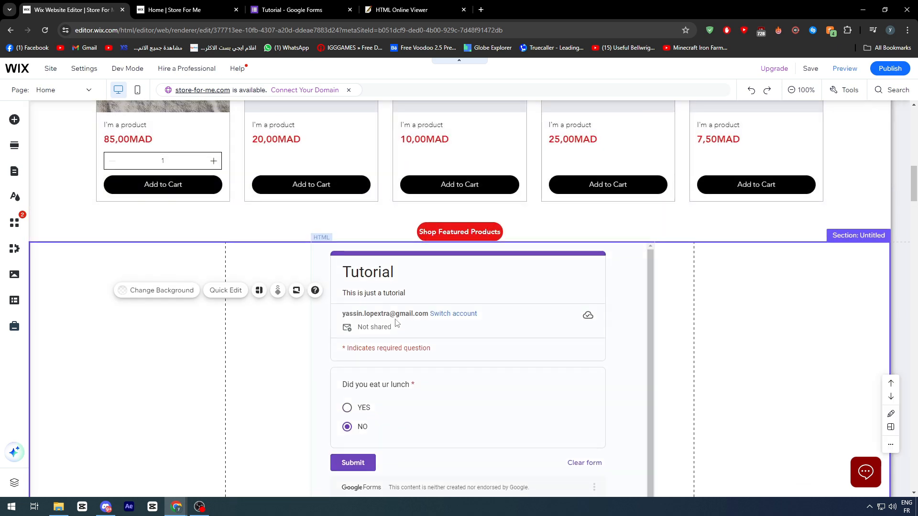
scroll(364, 302, down, 2)
drag(408, 180, 397, 186)
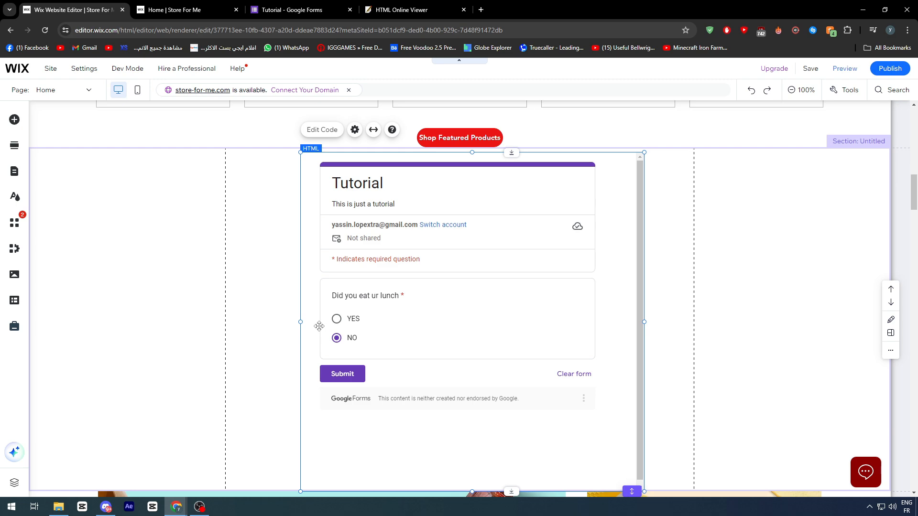
Step: Look through the Home page sections below the embedded form, as far as Most Popular, and return toward the form
scroll(353, 330, down, 10)
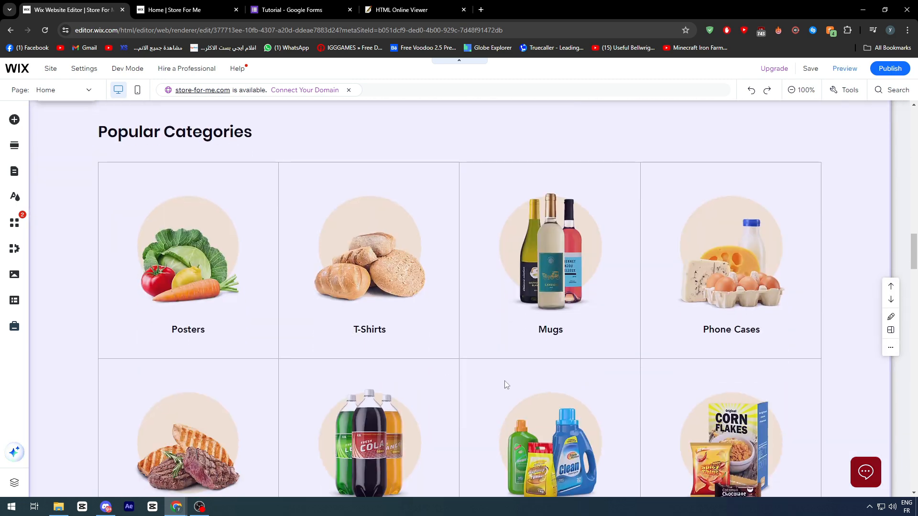
scroll(540, 408, down, 6)
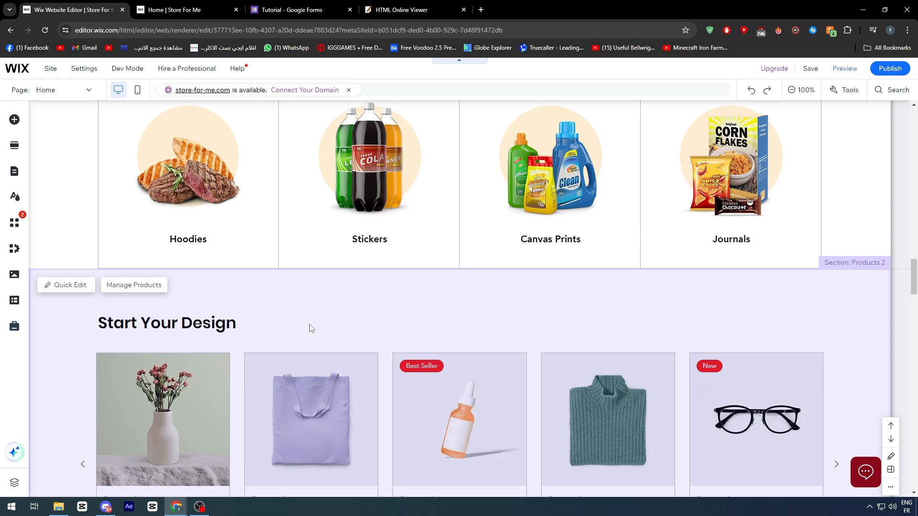
scroll(470, 374, up, 2)
scroll(462, 381, up, 7)
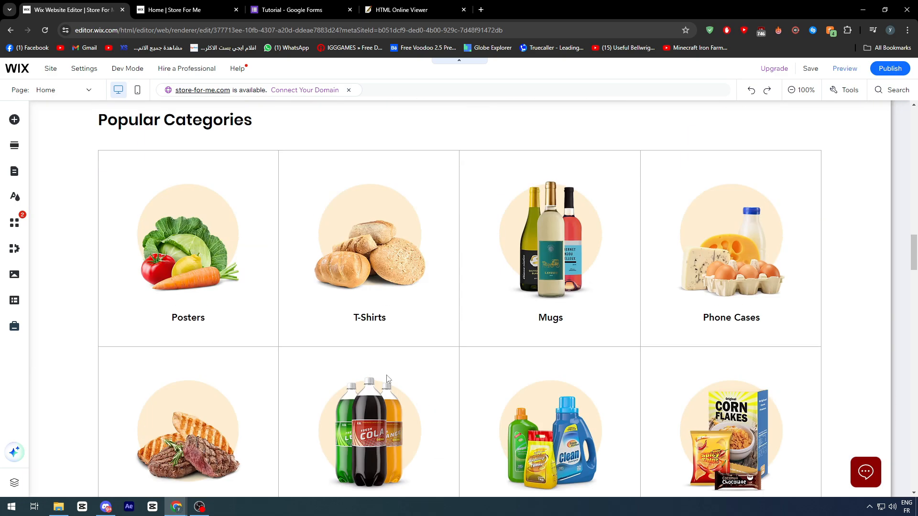
scroll(360, 244, up, 3)
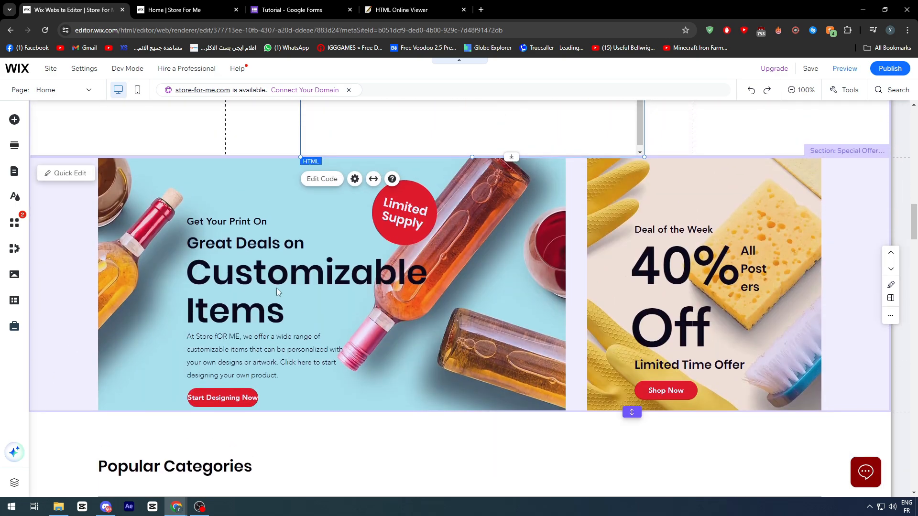
scroll(461, 258, down, 15)
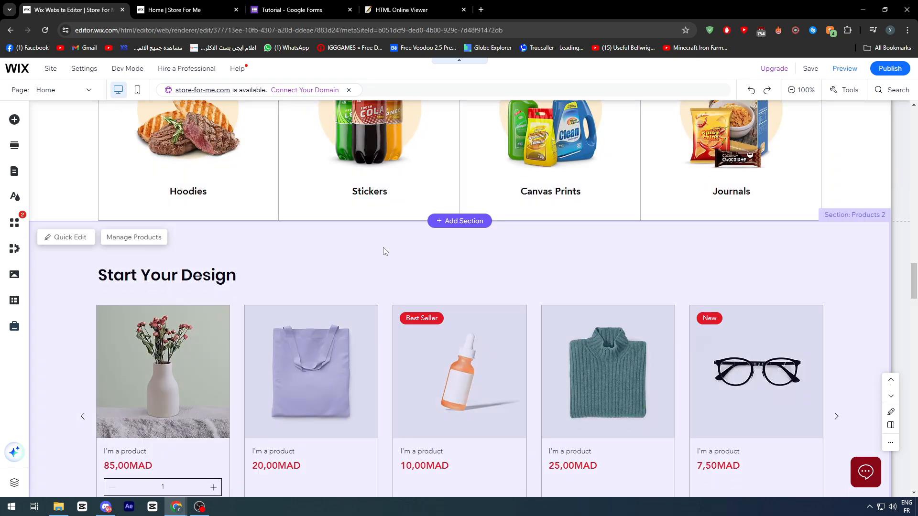
scroll(381, 248, down, 6)
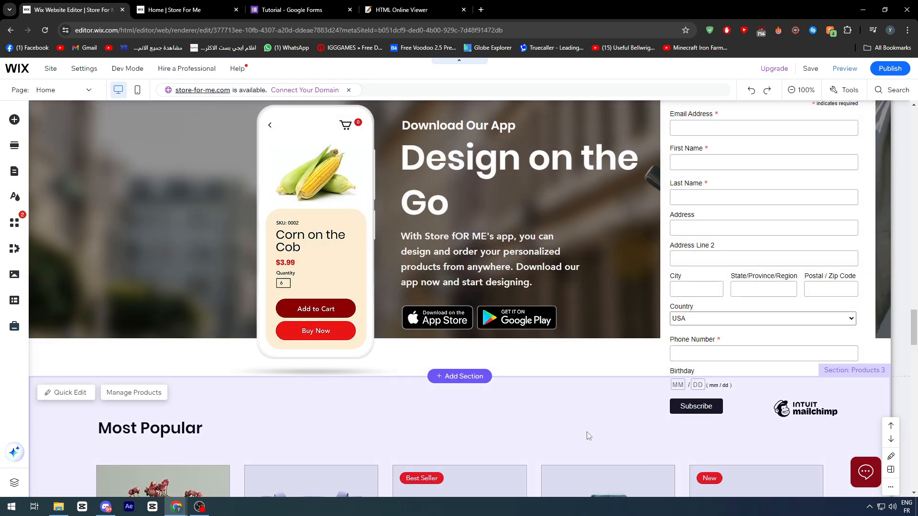
scroll(543, 425, down, 4)
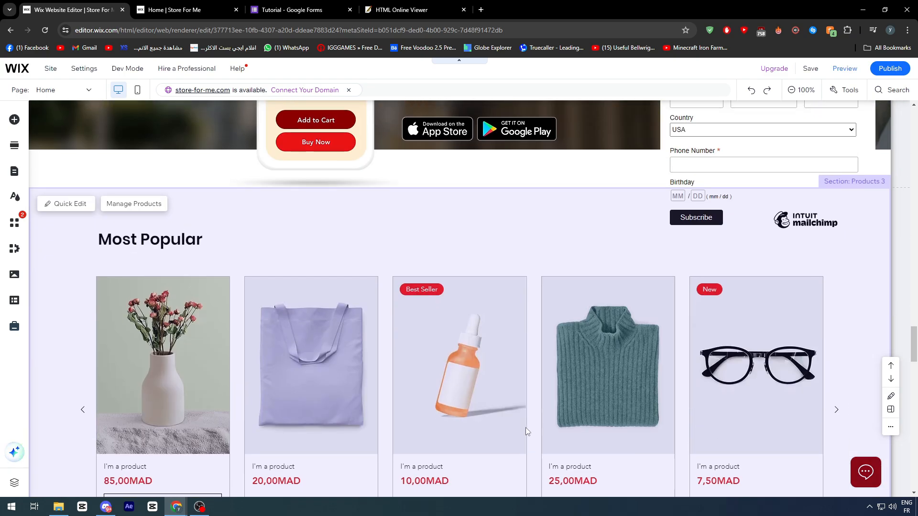
scroll(526, 428, up, 20)
scroll(506, 416, up, 12)
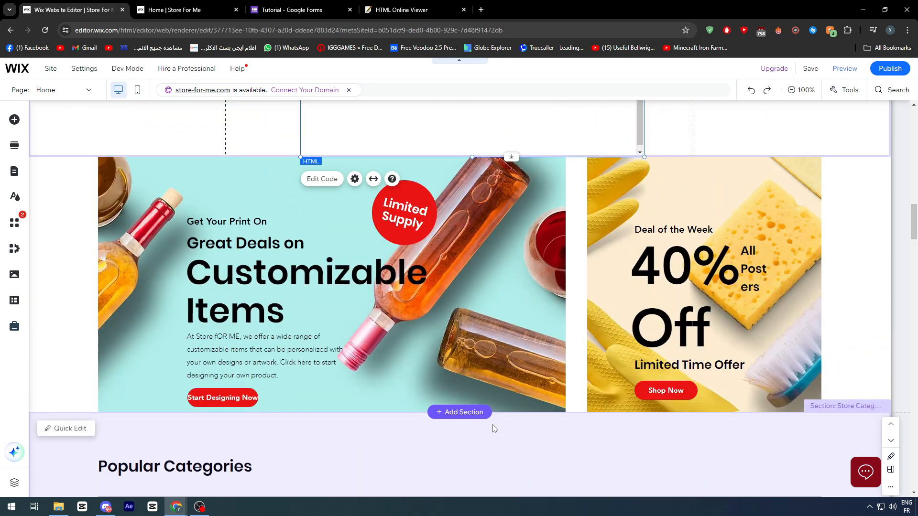
Step: Nudge the embedded form's HTML element slightly downward and widen it by extending its right edge
scroll(405, 393, down, 5)
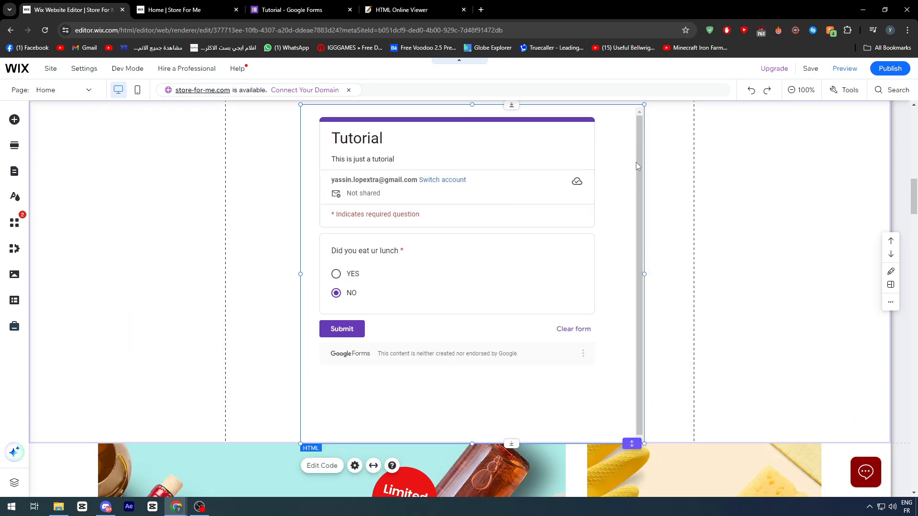
drag(636, 162, 642, 158)
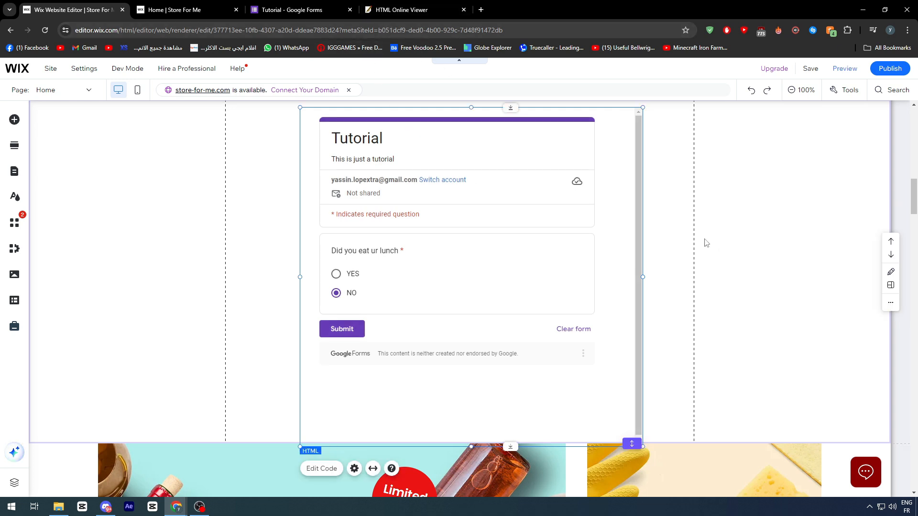
drag(640, 276, 663, 277)
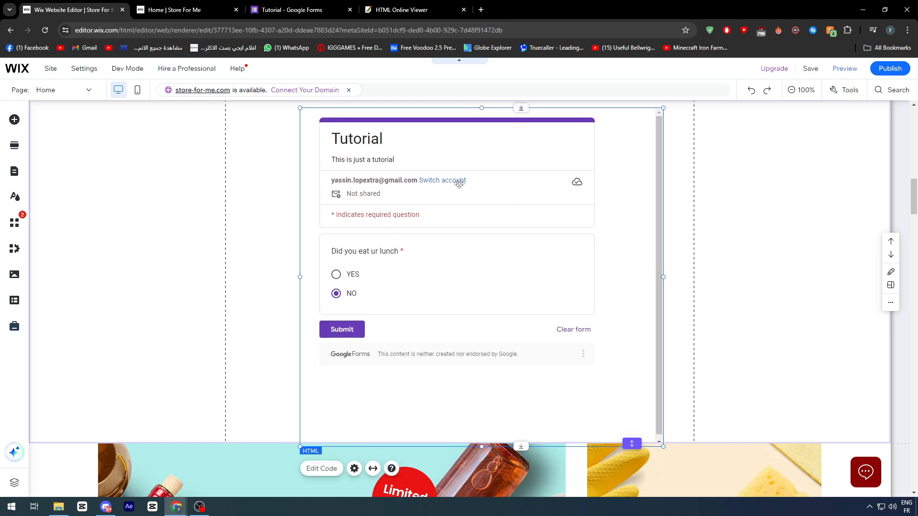
Step: Switch to HTML Online Viewer and examine the form's iframe code beside its rendered preview
click(378, 10)
click(356, 94)
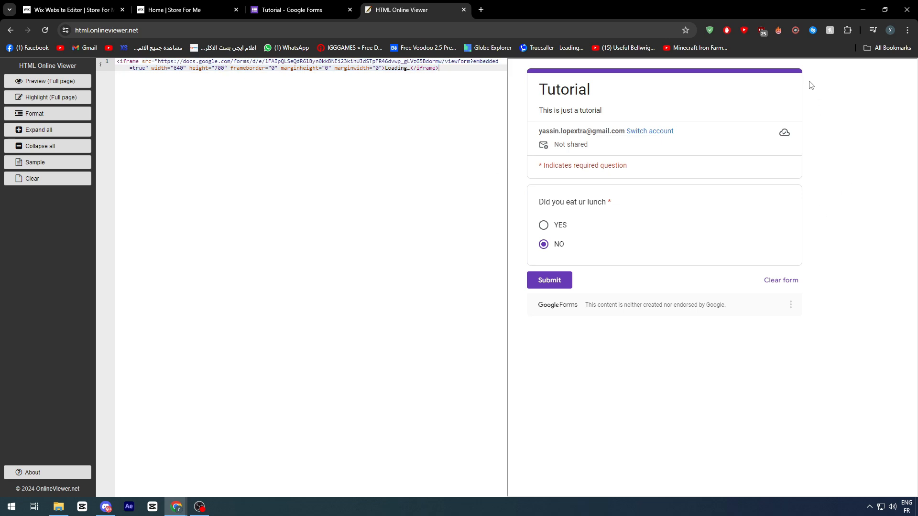
drag(812, 85, 813, 107)
click(318, 239)
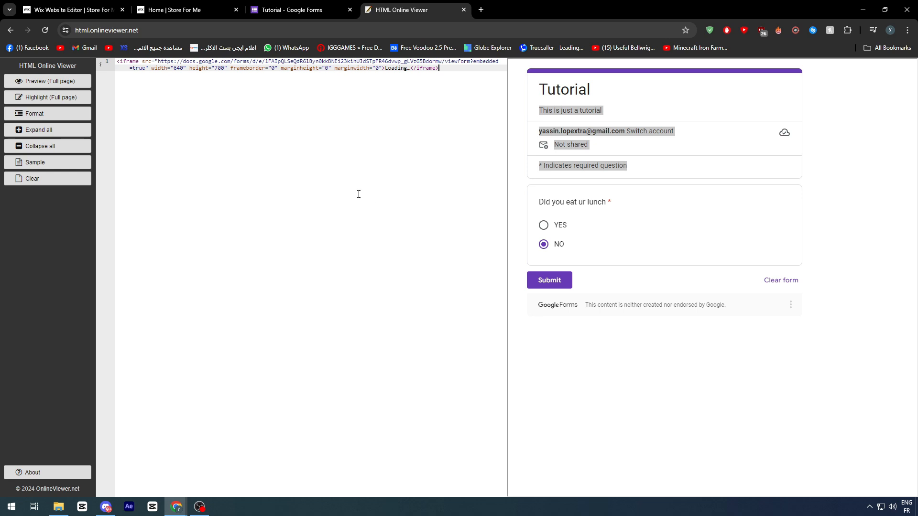
Step: Review the published Home page with the linked GOOGLE FORM heading and the Tutorial form in Google Forms, ending in the Wix editor
click(182, 8)
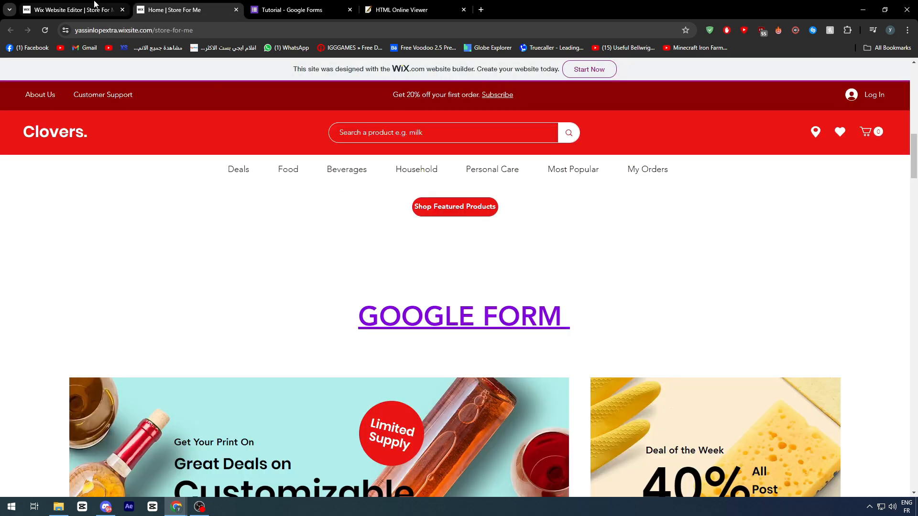
mouse_move(88, 10)
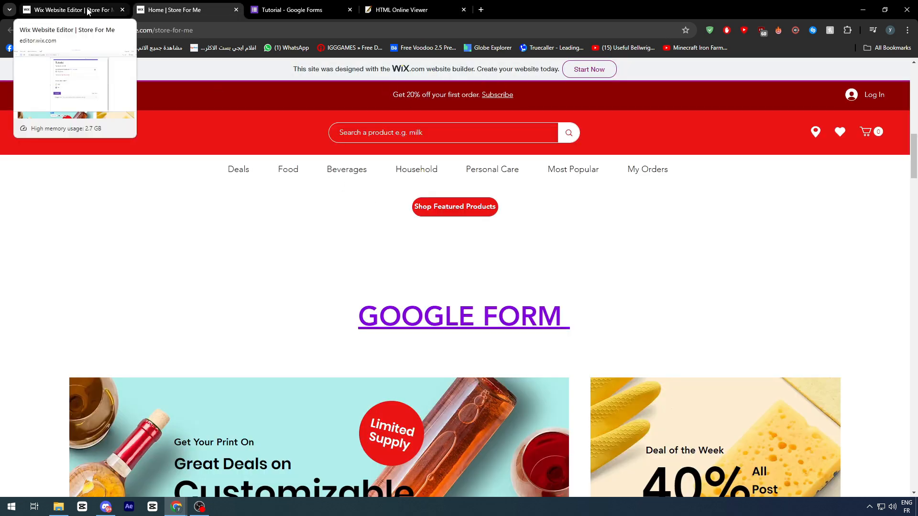
click(86, 9)
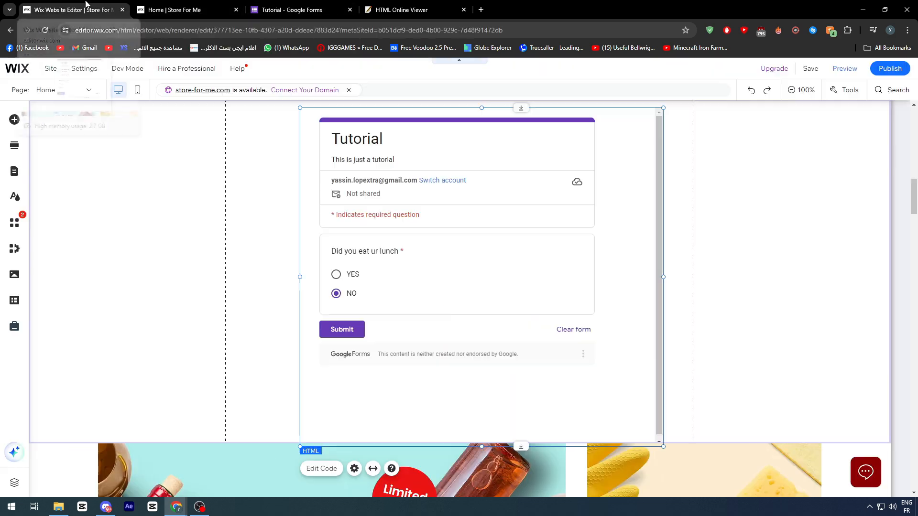
click(292, 9)
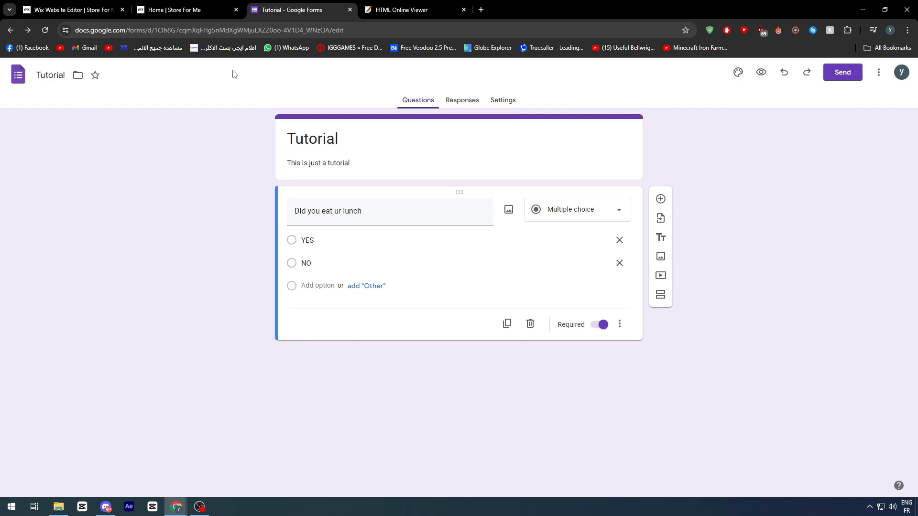
click(164, 15)
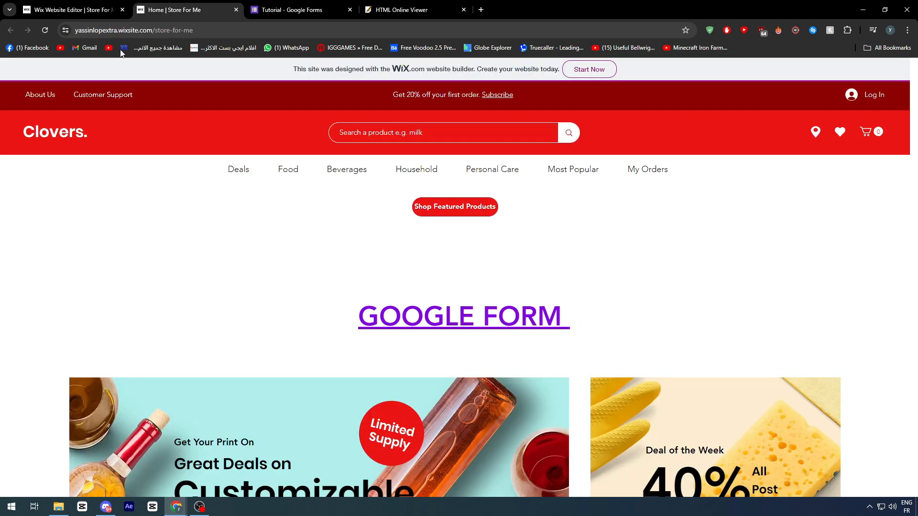
click(115, 11)
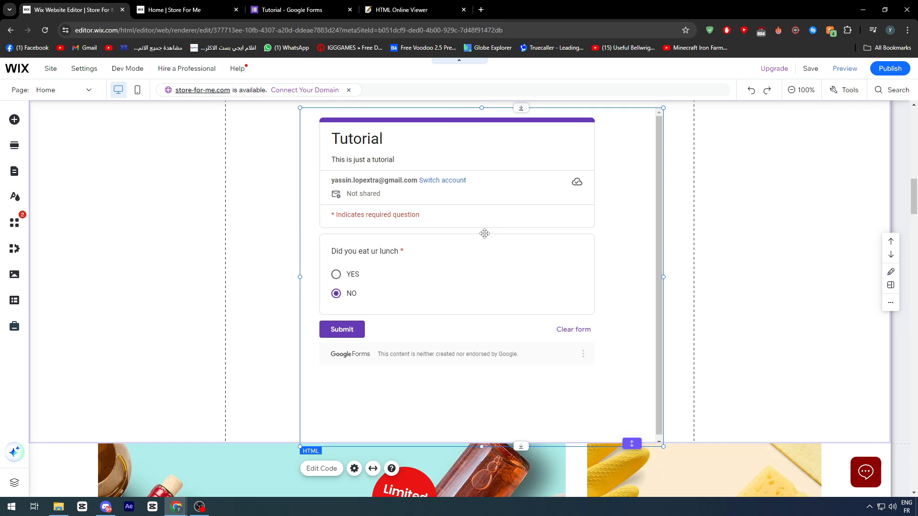